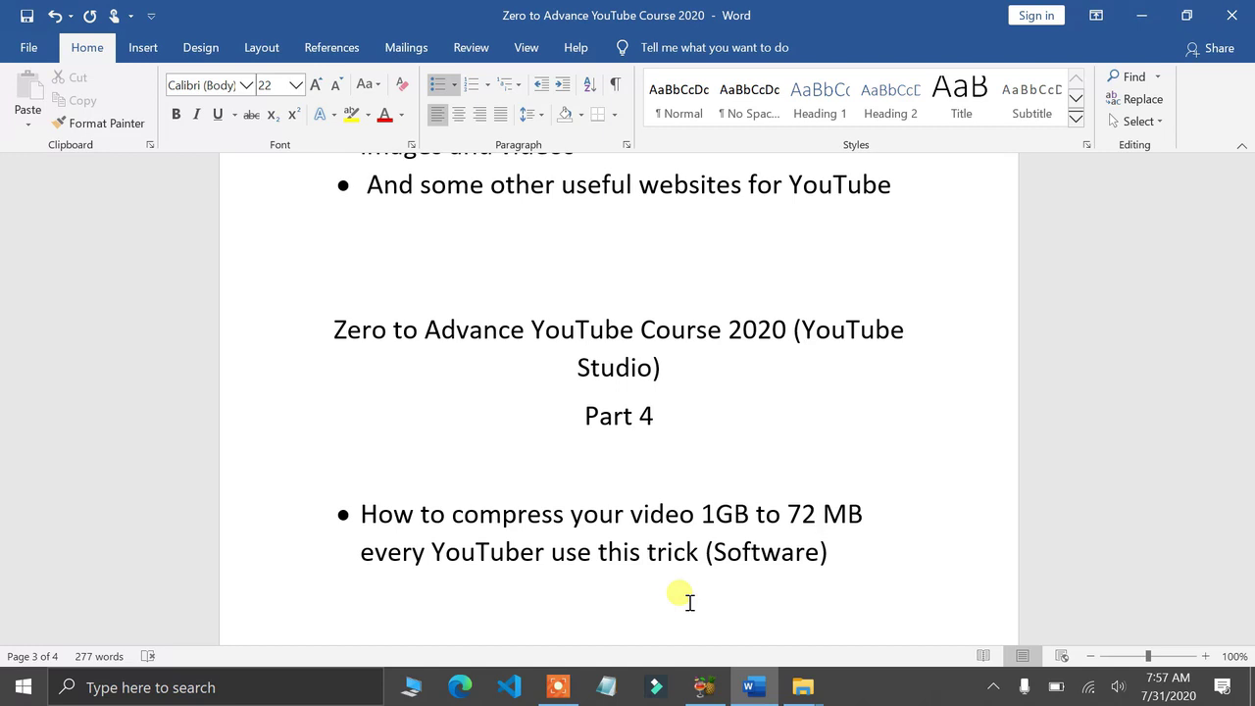
- Switch to HandBrake to look at its source selection screen and minimize it again
mouse_move(695, 684)
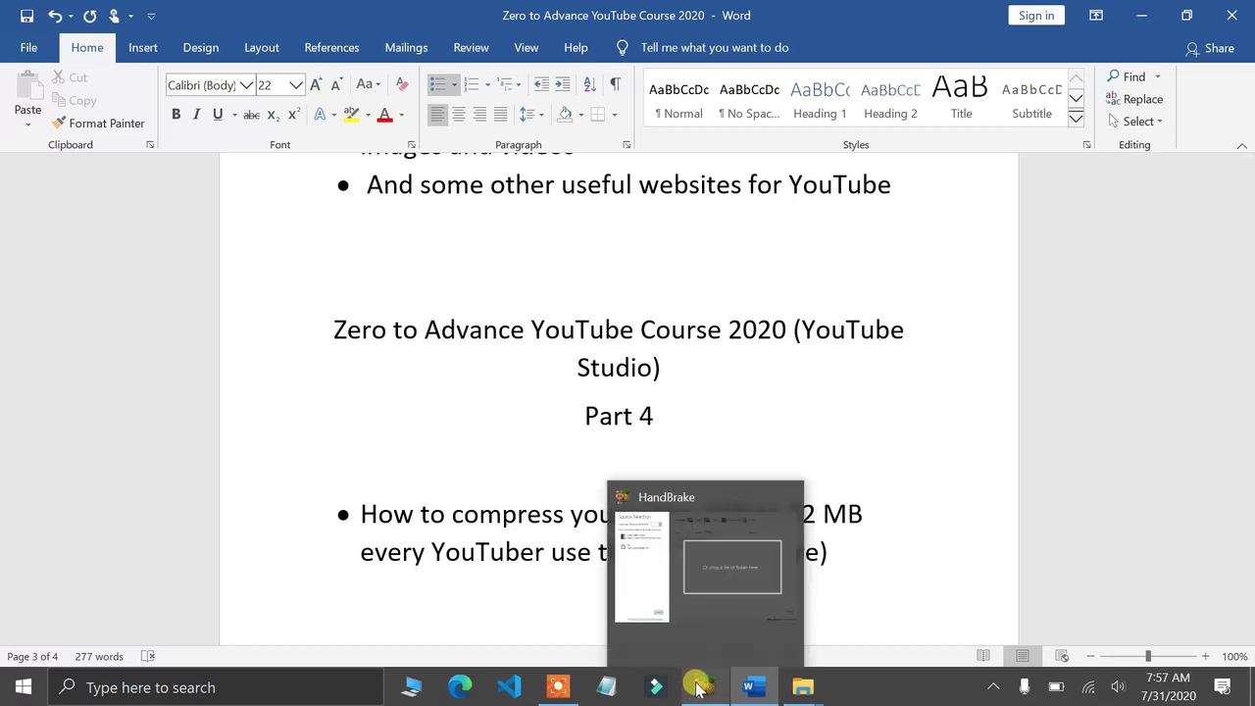
mouse_move(713, 591)
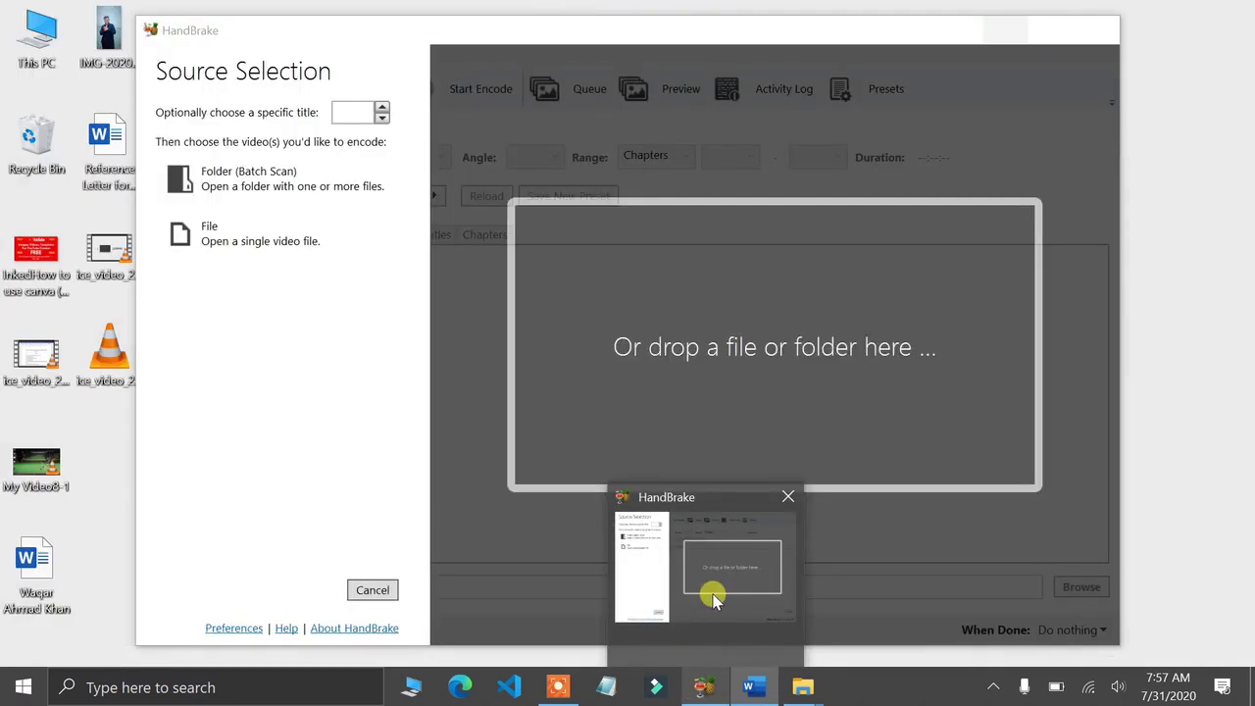
left_click(714, 598)
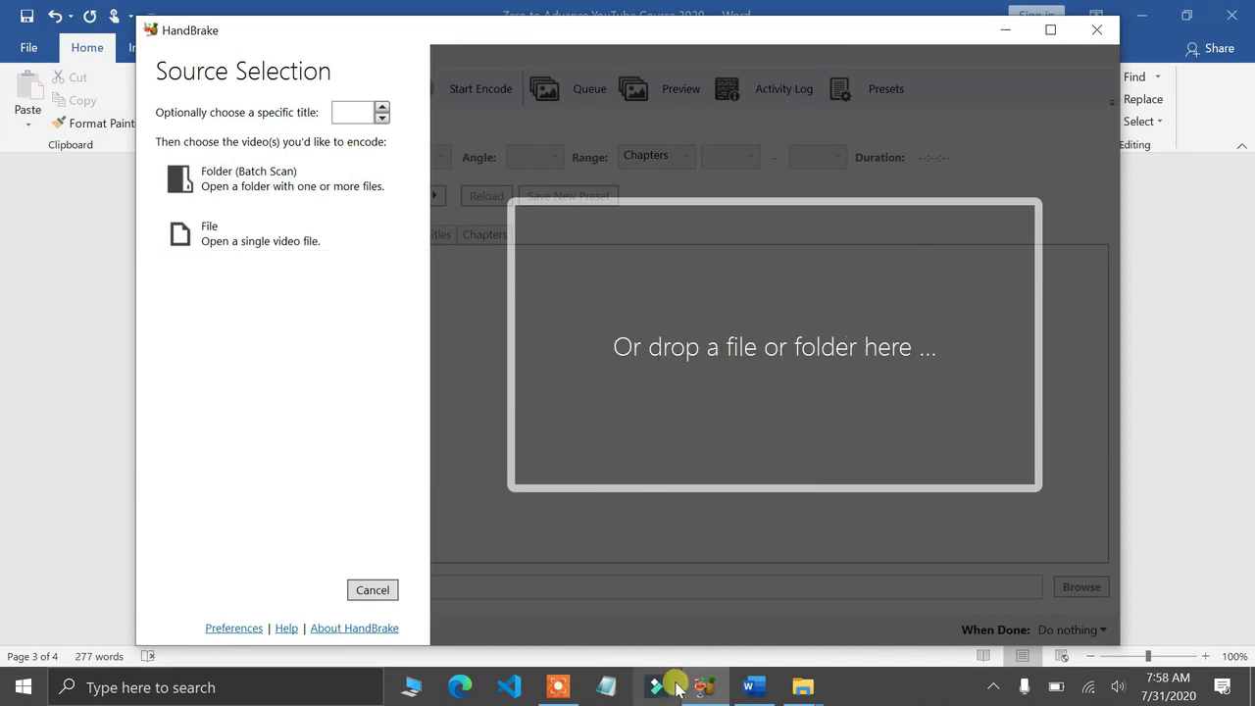
mouse_move(700, 693)
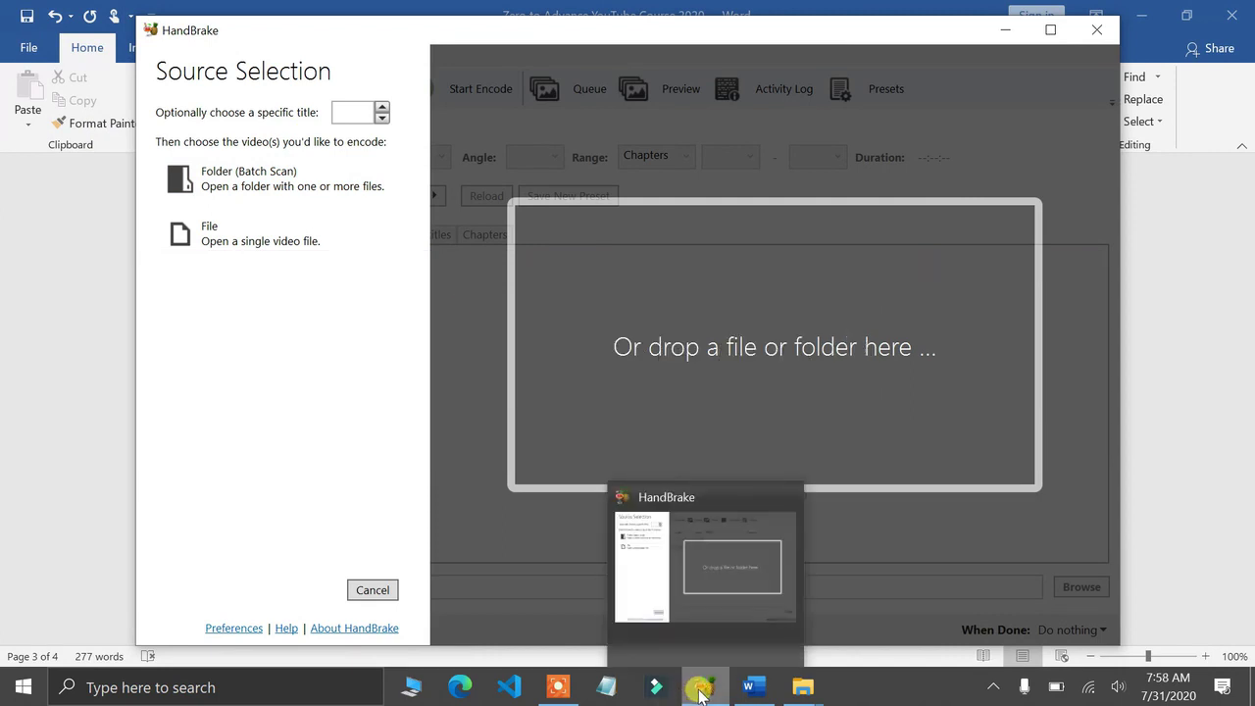
left_click(1007, 35)
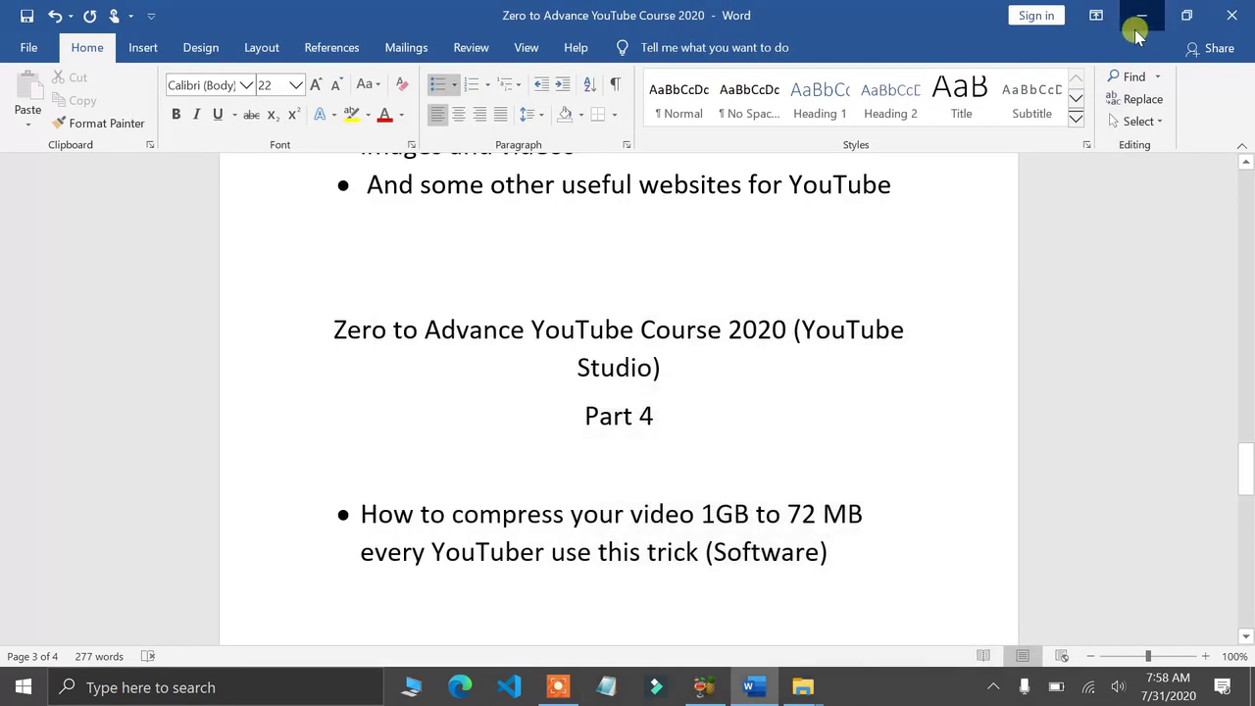
- Minimize the Word document and bring up the Filmora Output folder in File Explorer
left_click(1137, 18)
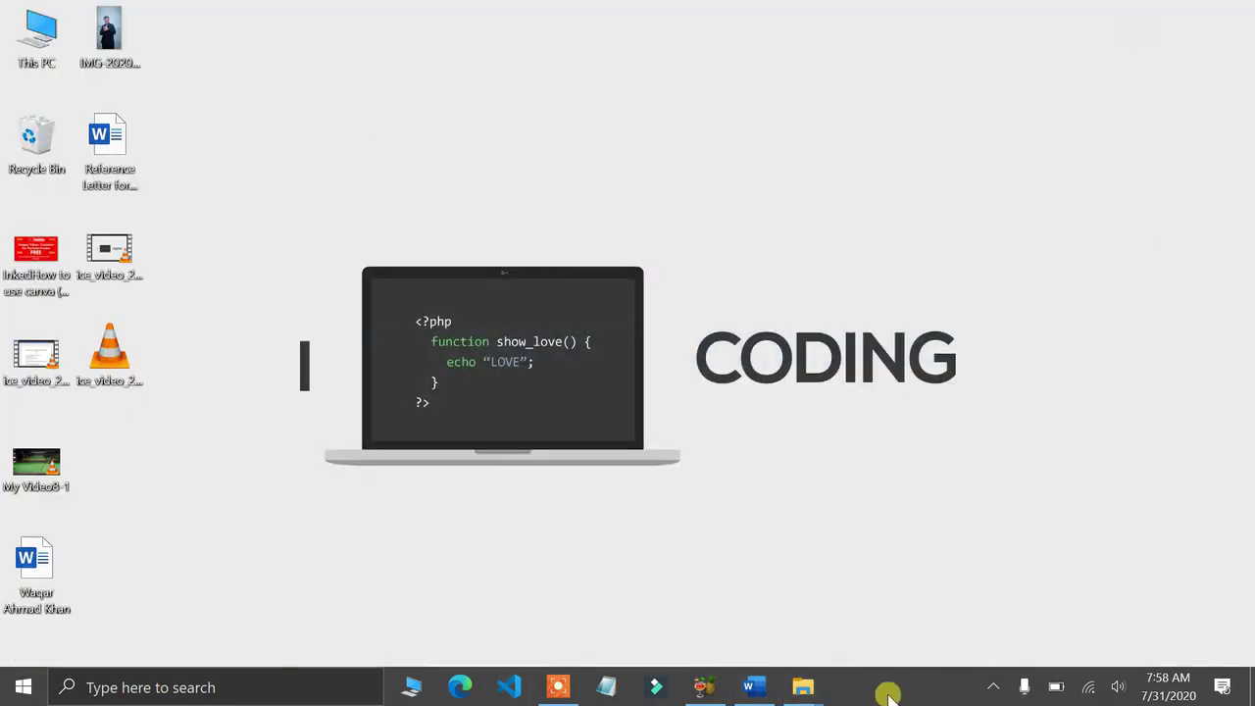
mouse_move(804, 691)
left_click(695, 600)
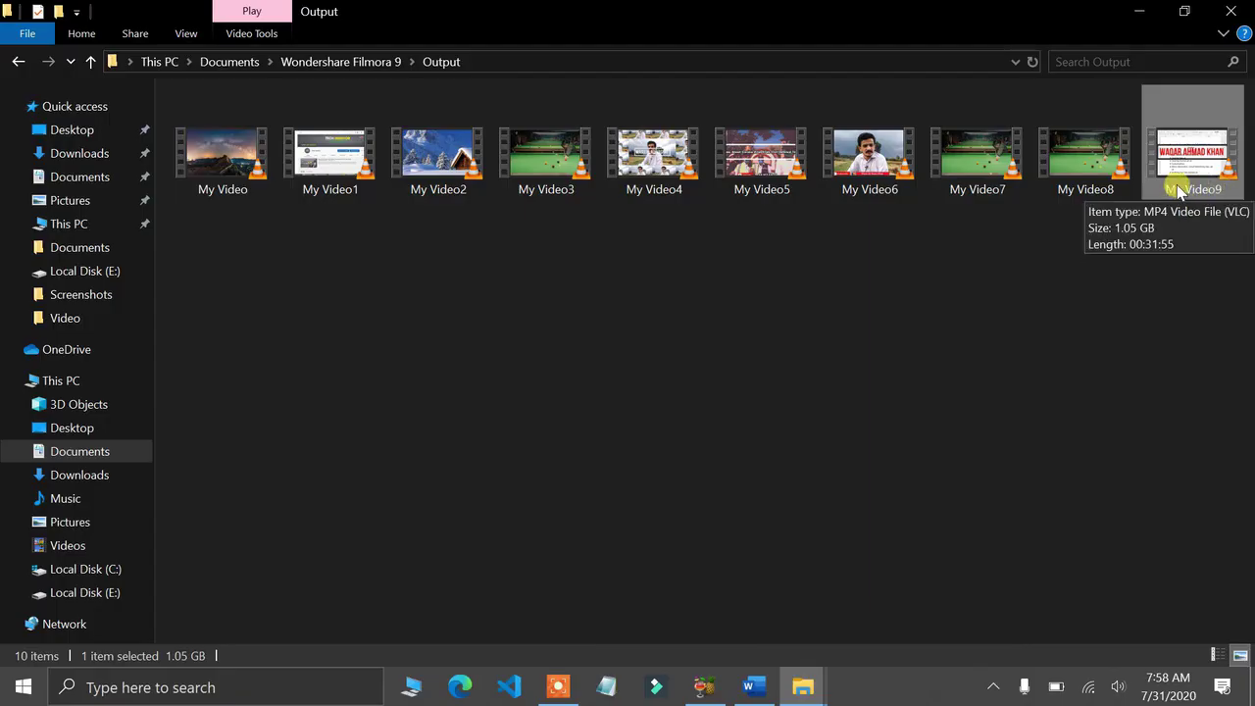
- Play My Video9 in VLC, sample it in full screen and further along the timeline, and close the player
double_click(1179, 189)
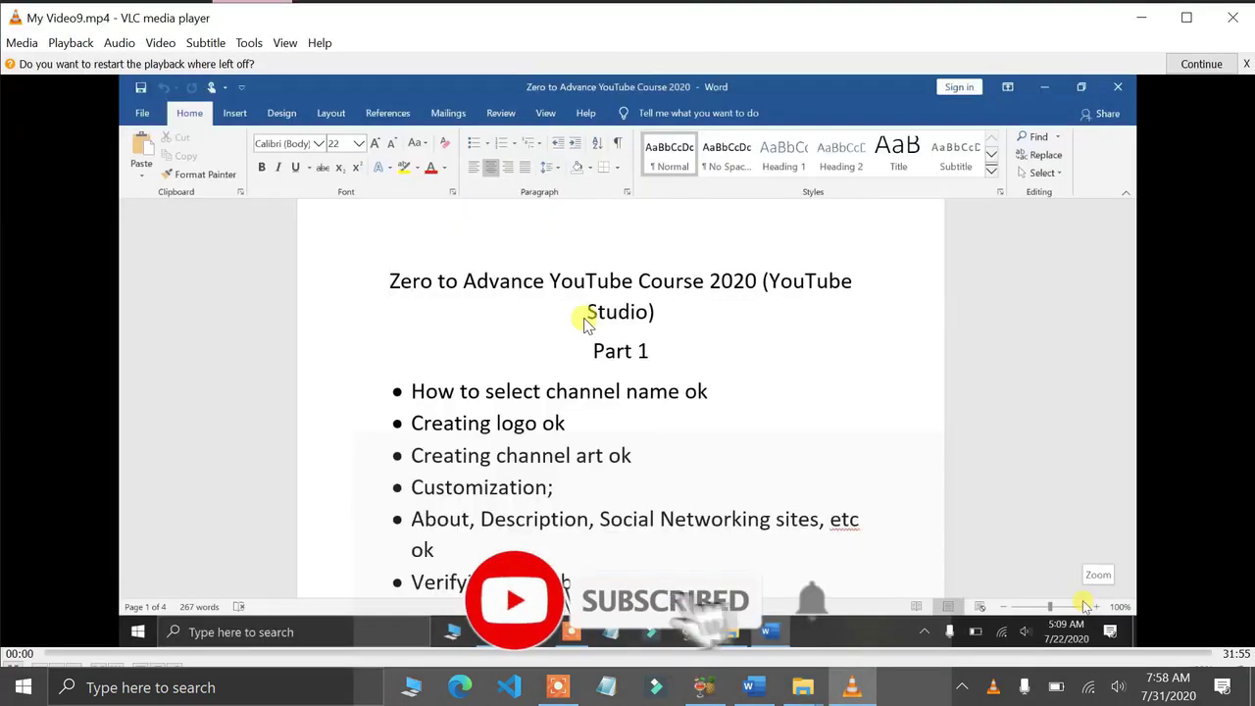
scroll(627, 353, "down", 3)
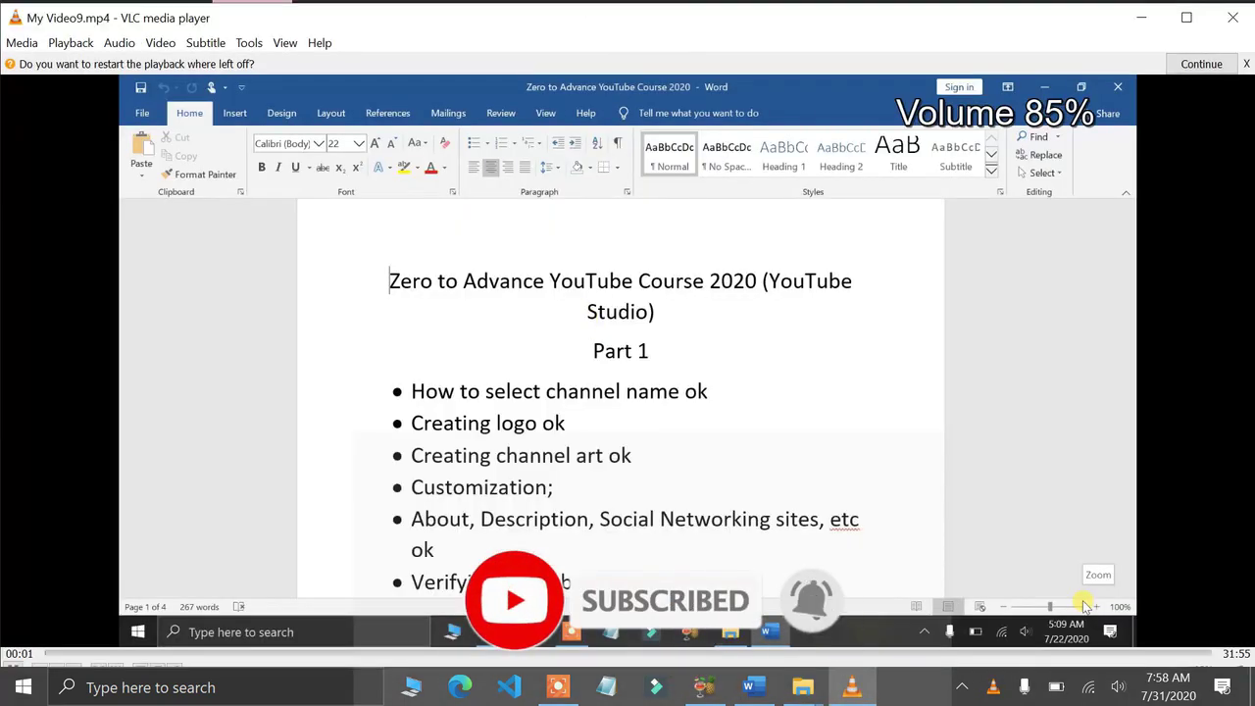
key("f")
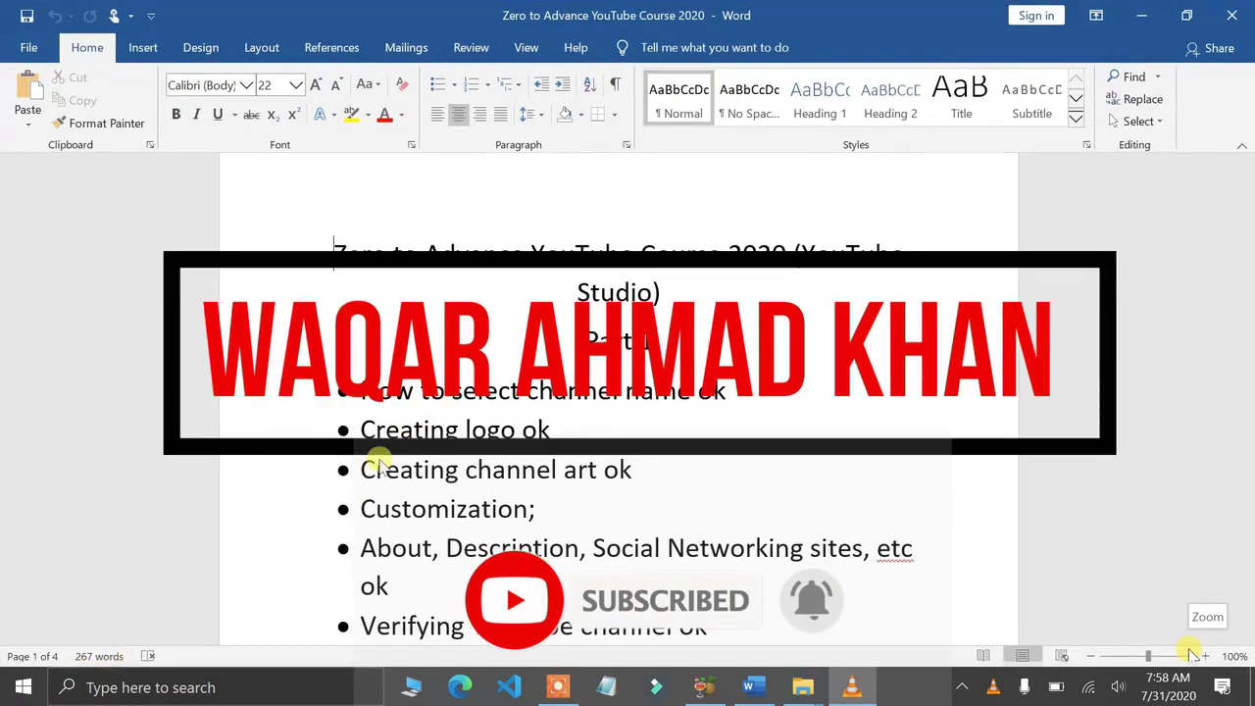
key("Escape")
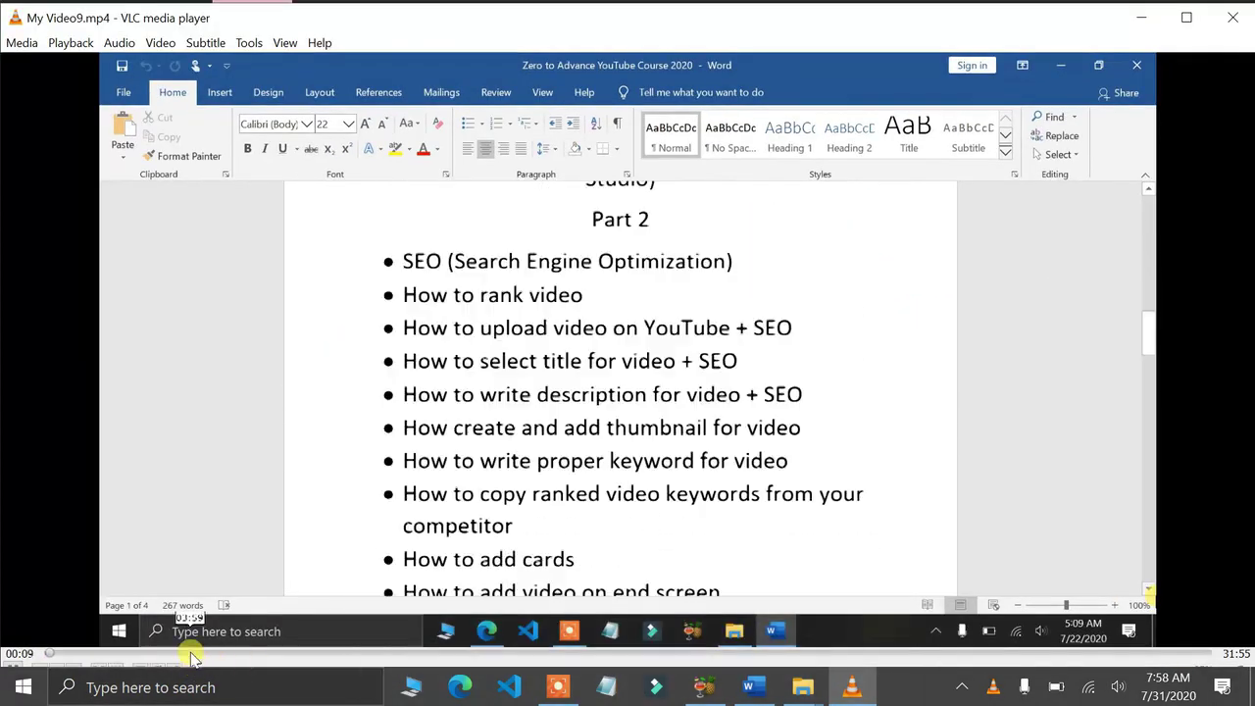
left_click(192, 653)
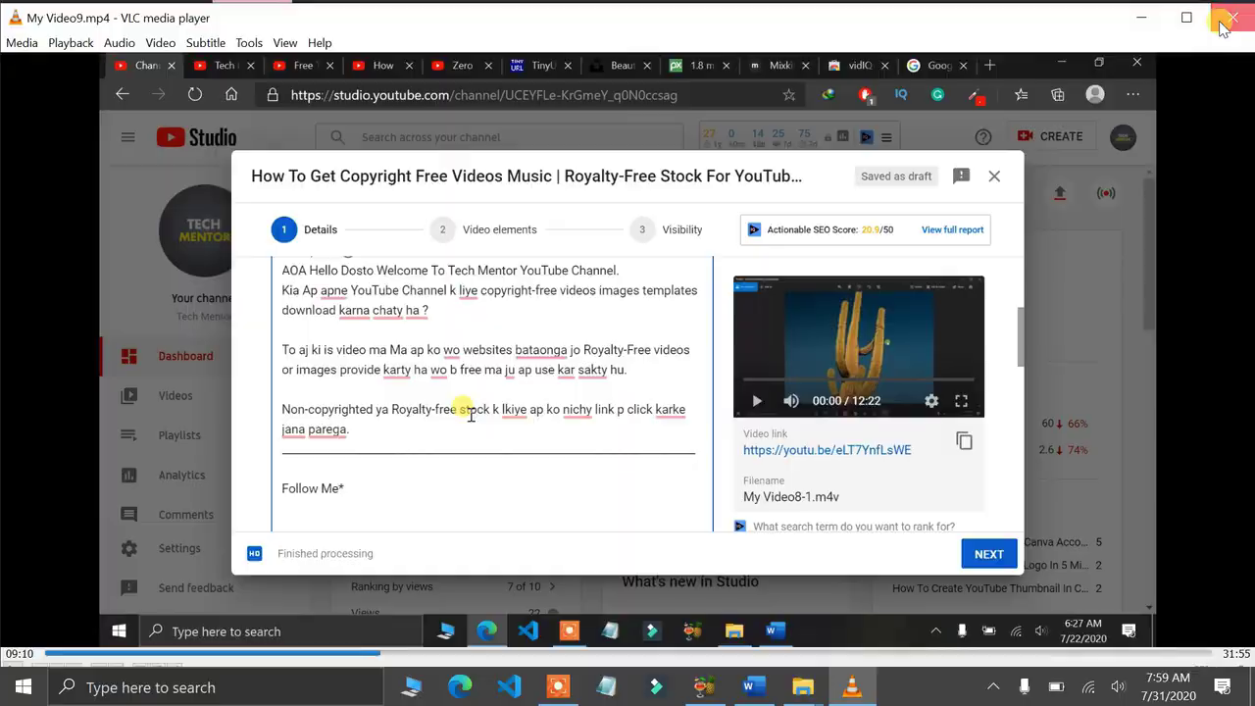
left_click(1232, 17)
- Check the file size of My Video9 in its properties and close them without changes
right_click(1169, 182)
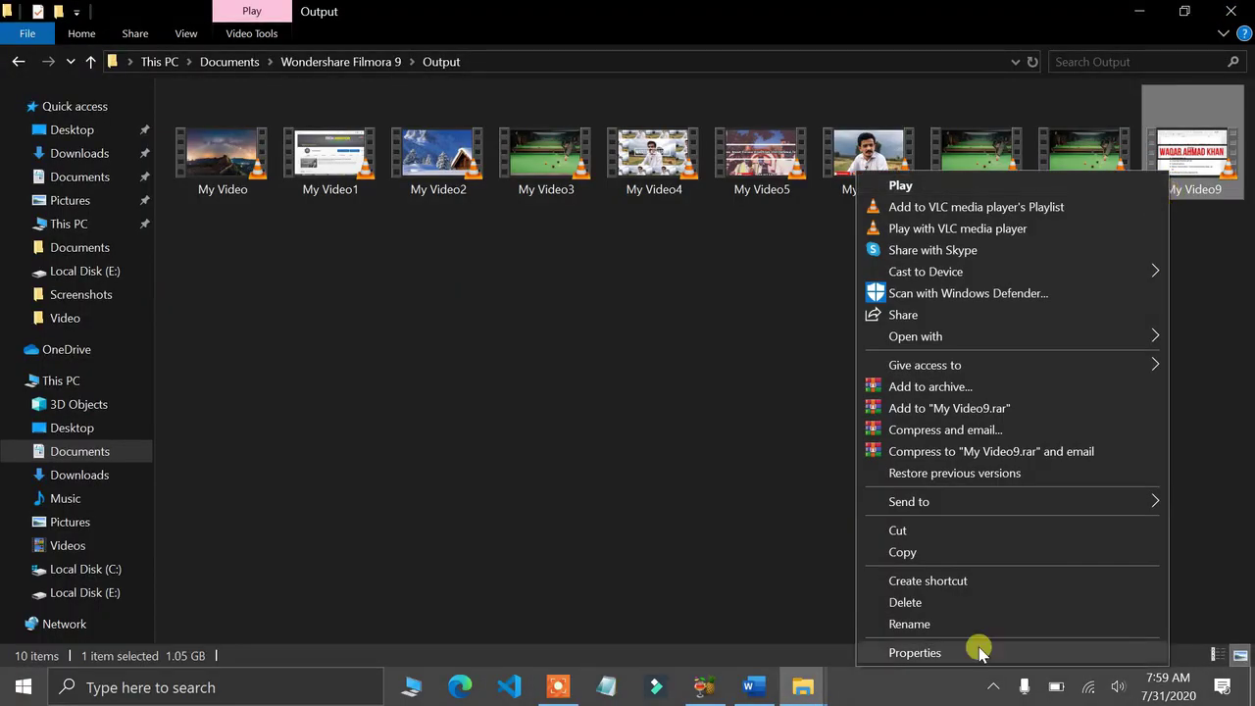
left_click(914, 652)
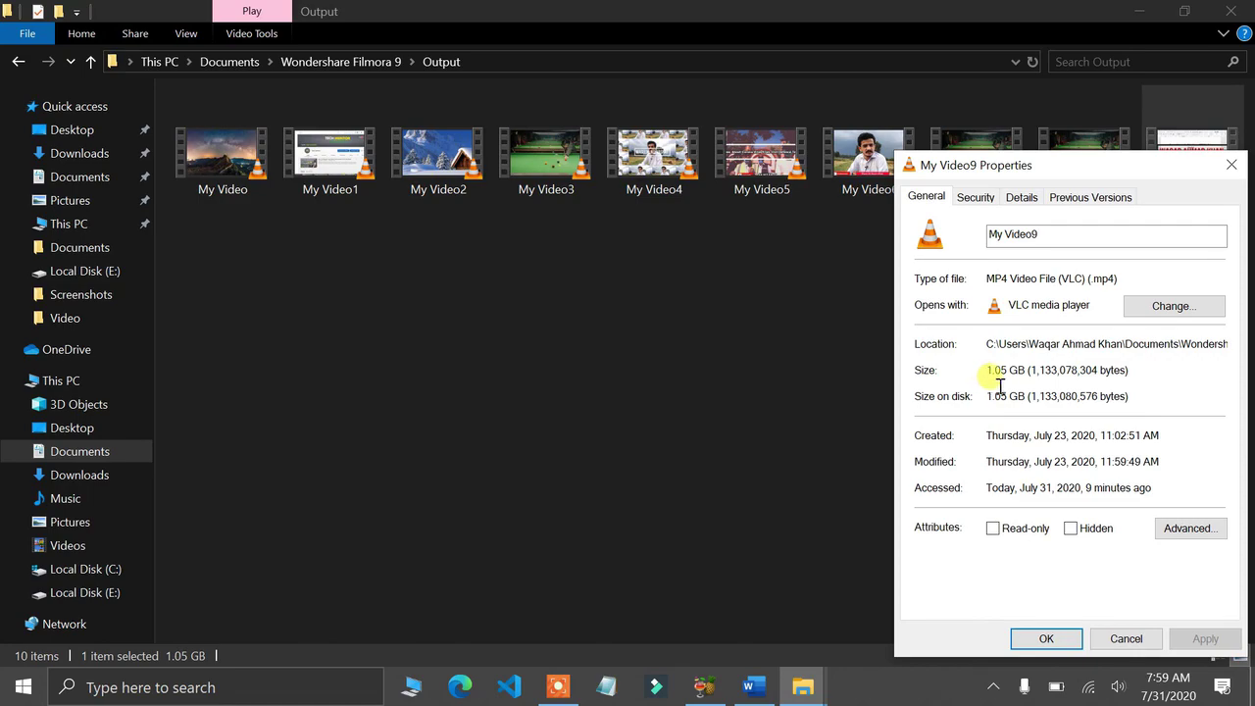
left_click_drag(1022, 368, 986, 369)
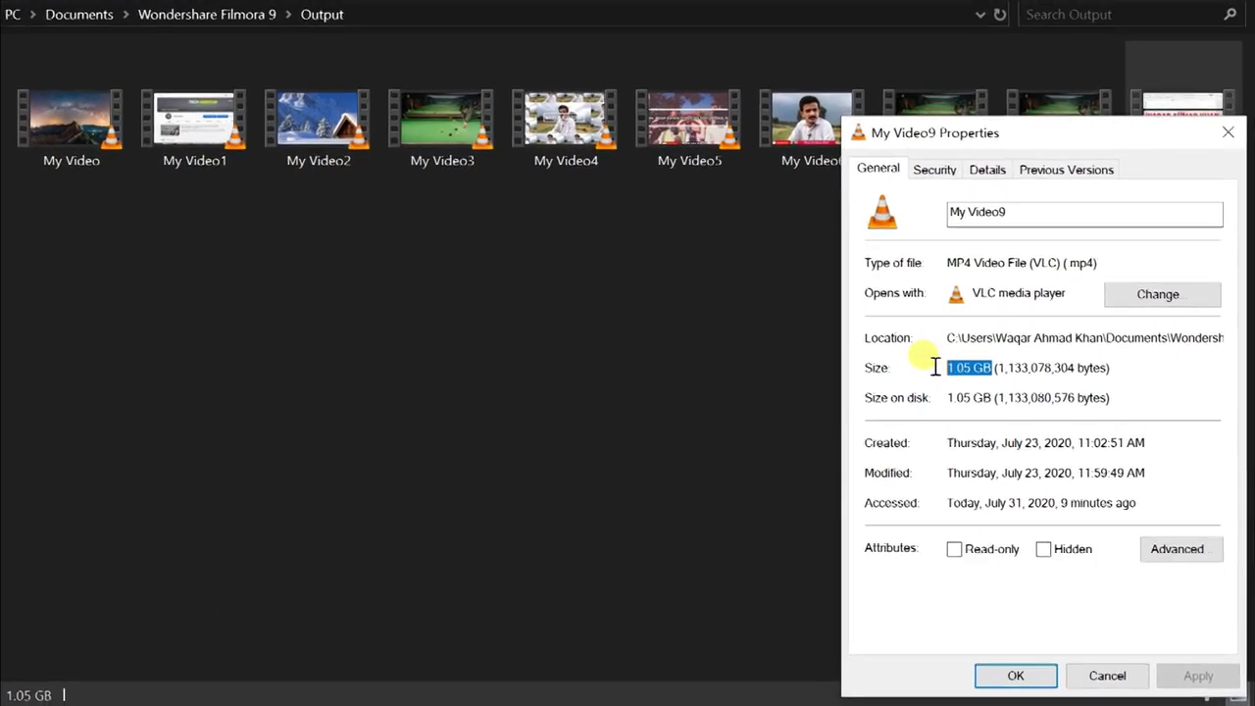
left_click(889, 367)
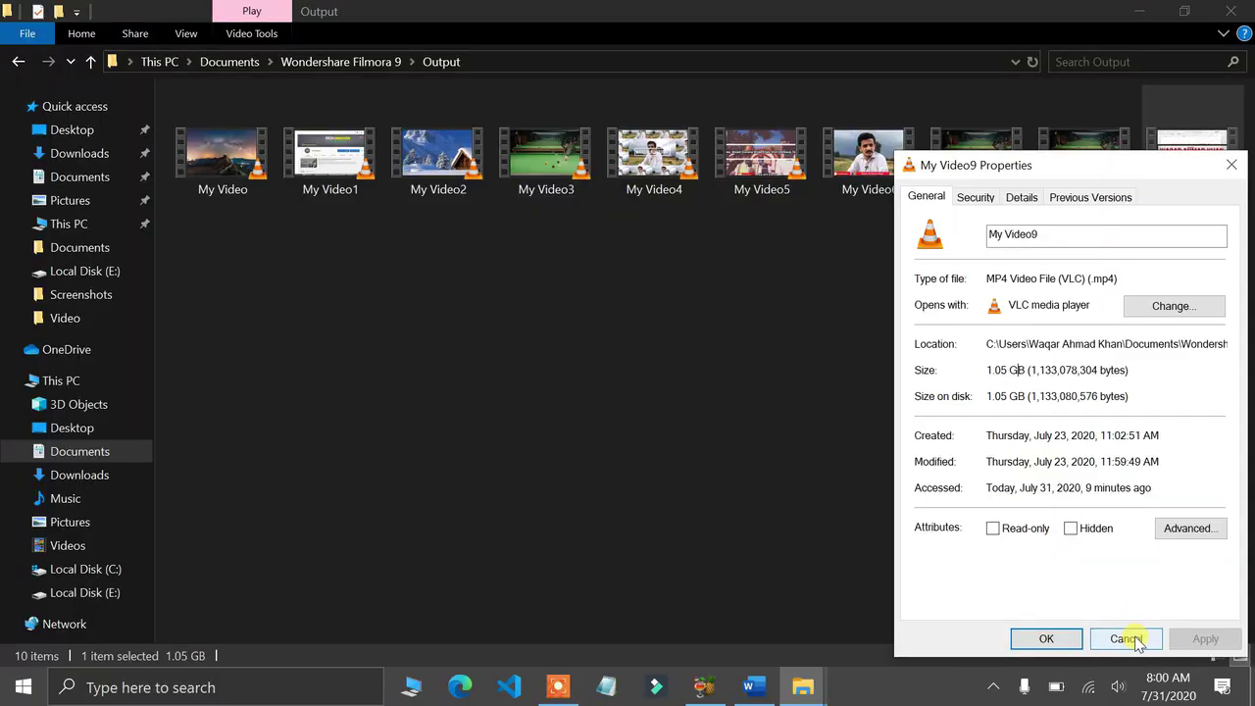
left_click(1126, 638)
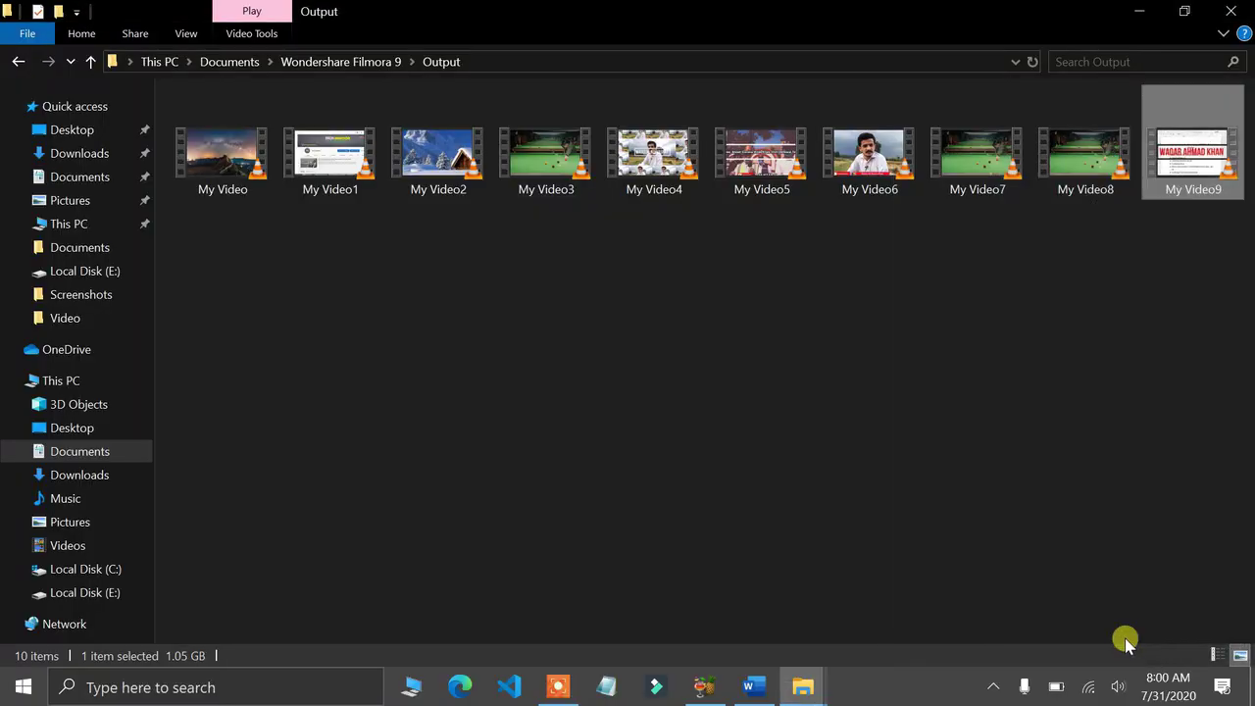
- Switch to HandBrake and load My Video9 from the Output folder as a single-file source
left_click(713, 685)
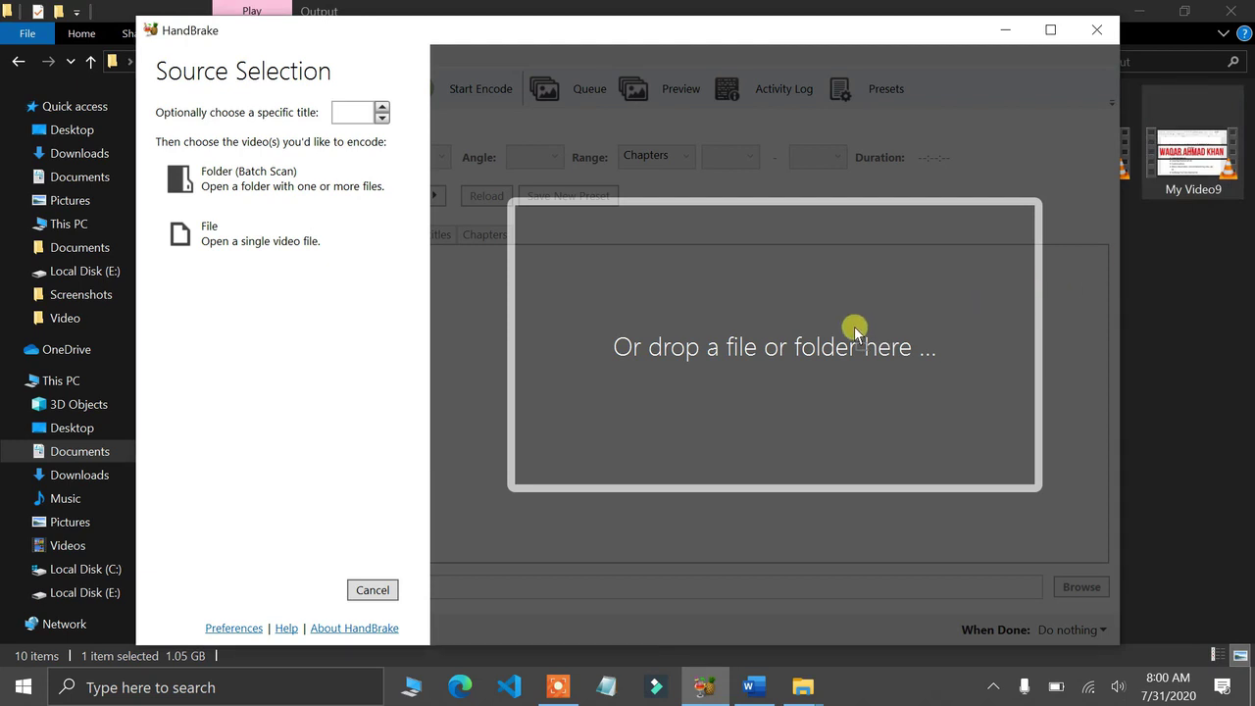
left_click(277, 240)
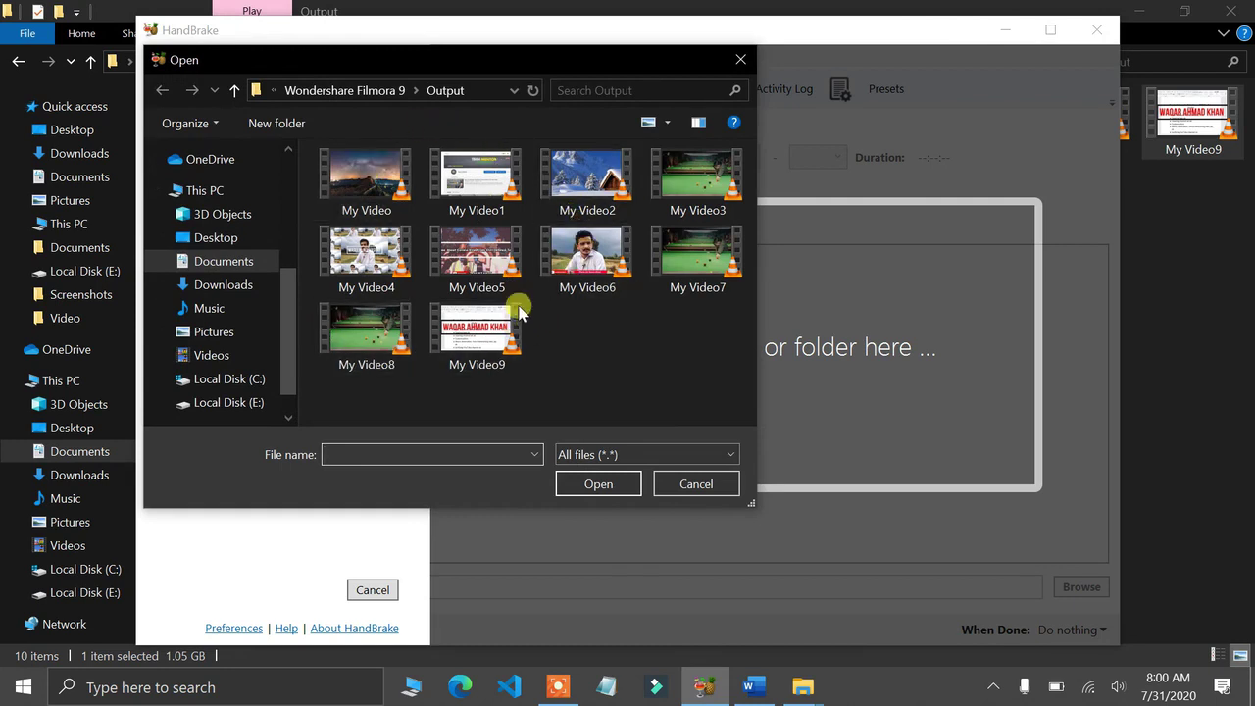
left_click(505, 316)
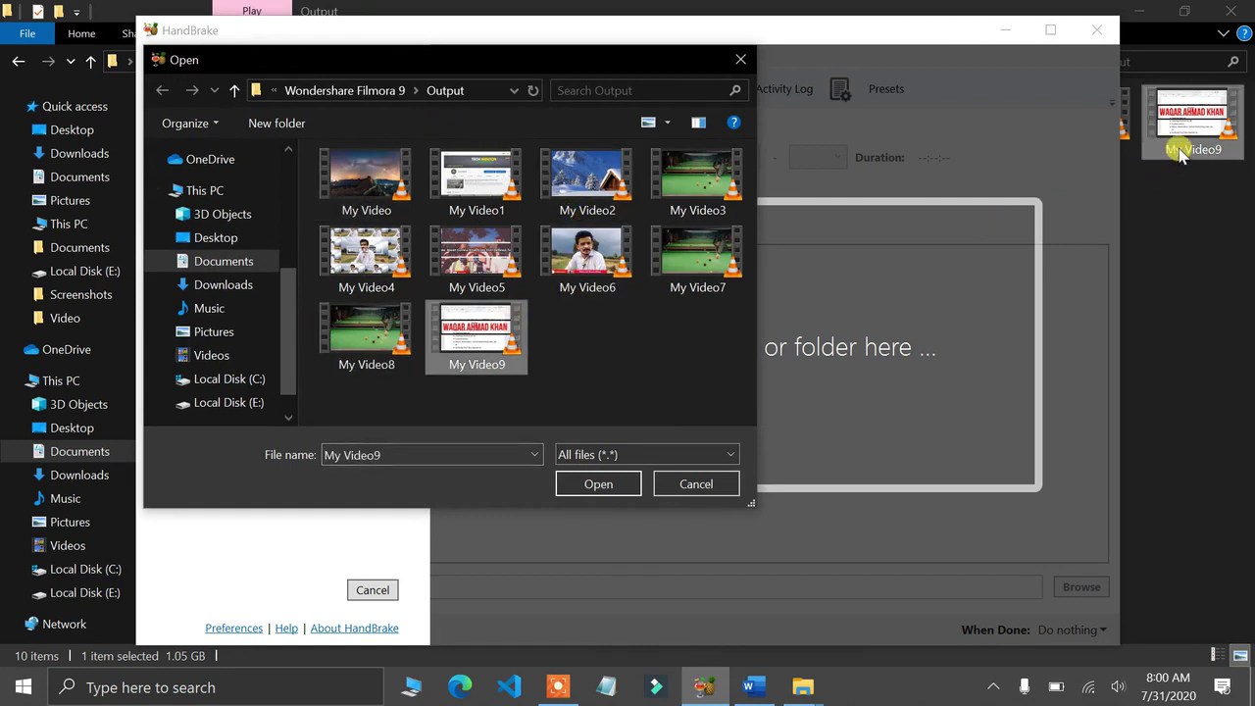
left_click(598, 485)
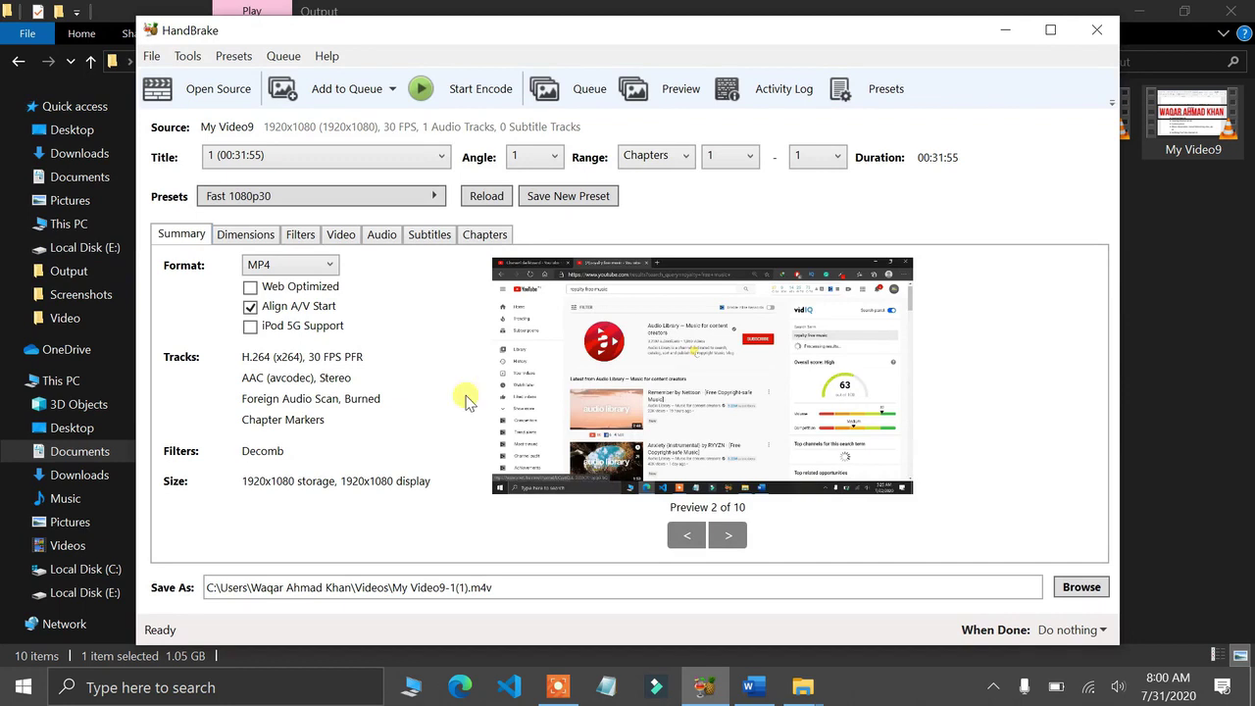
- Enable Web Optimized for the output and choose MP4 as the format
left_click(251, 288)
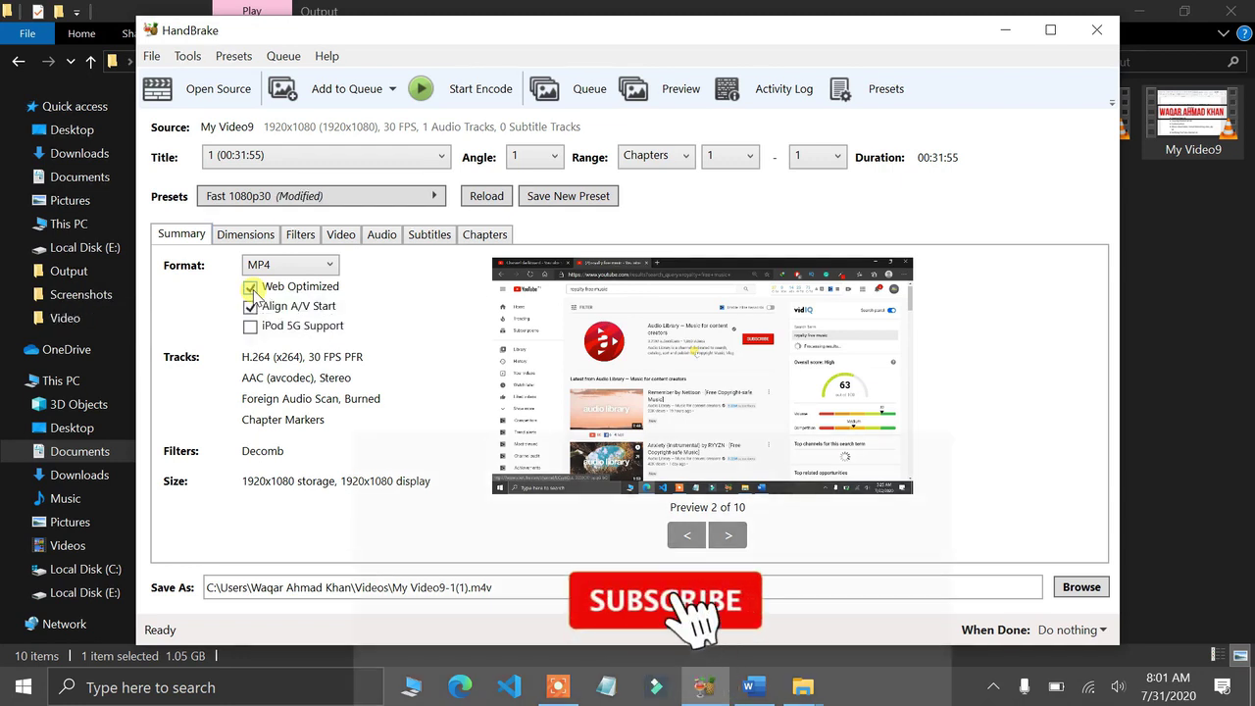
left_click(331, 266)
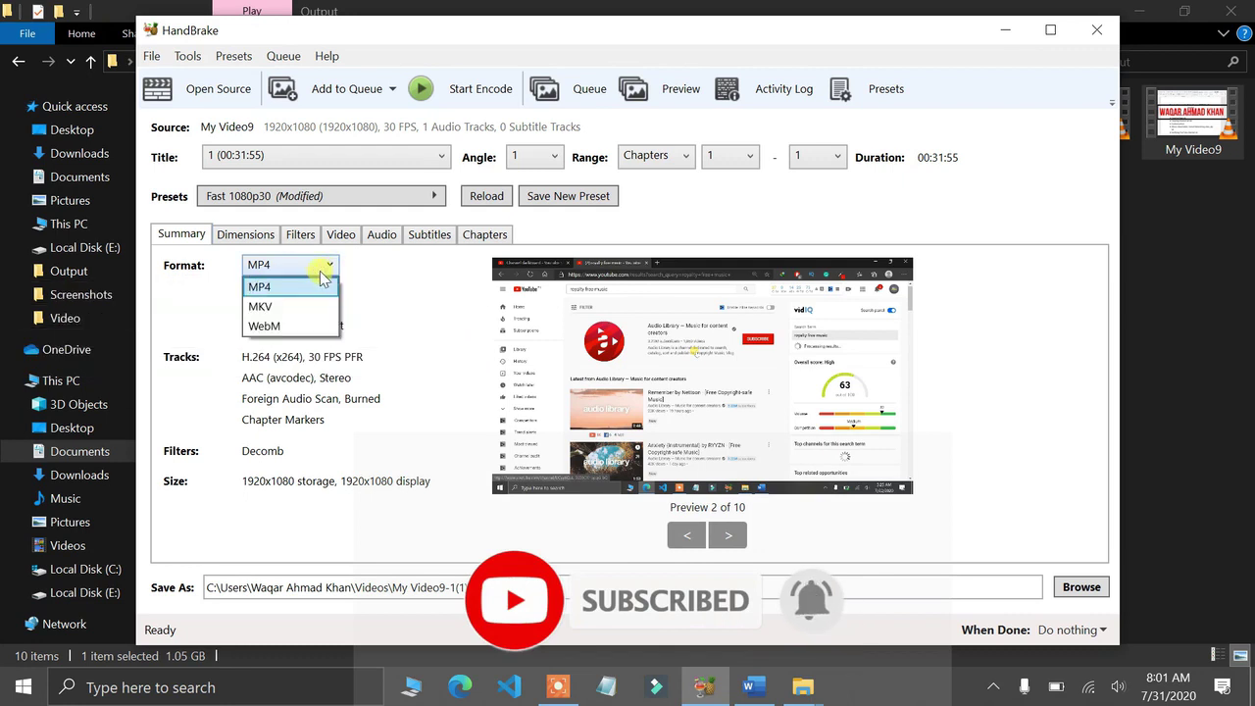
left_click(266, 288)
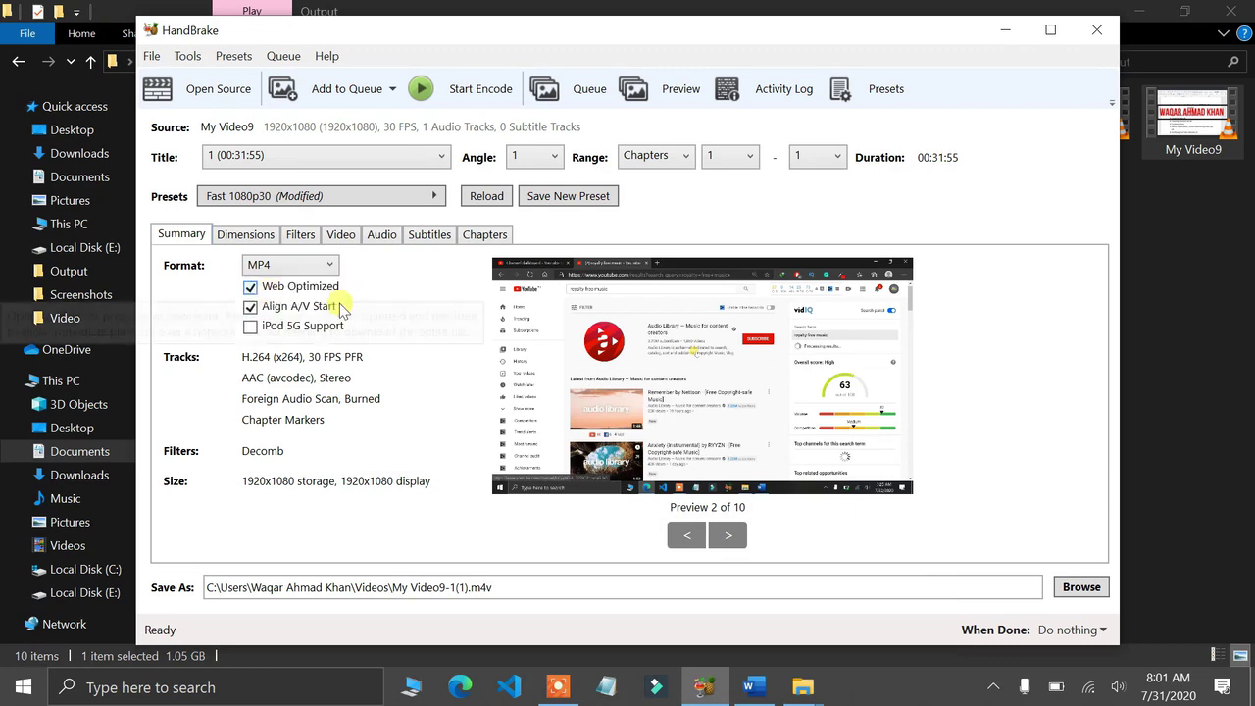
- Review the output dimensions and the available video codecs, keeping H.264 (x264)
left_click(243, 240)
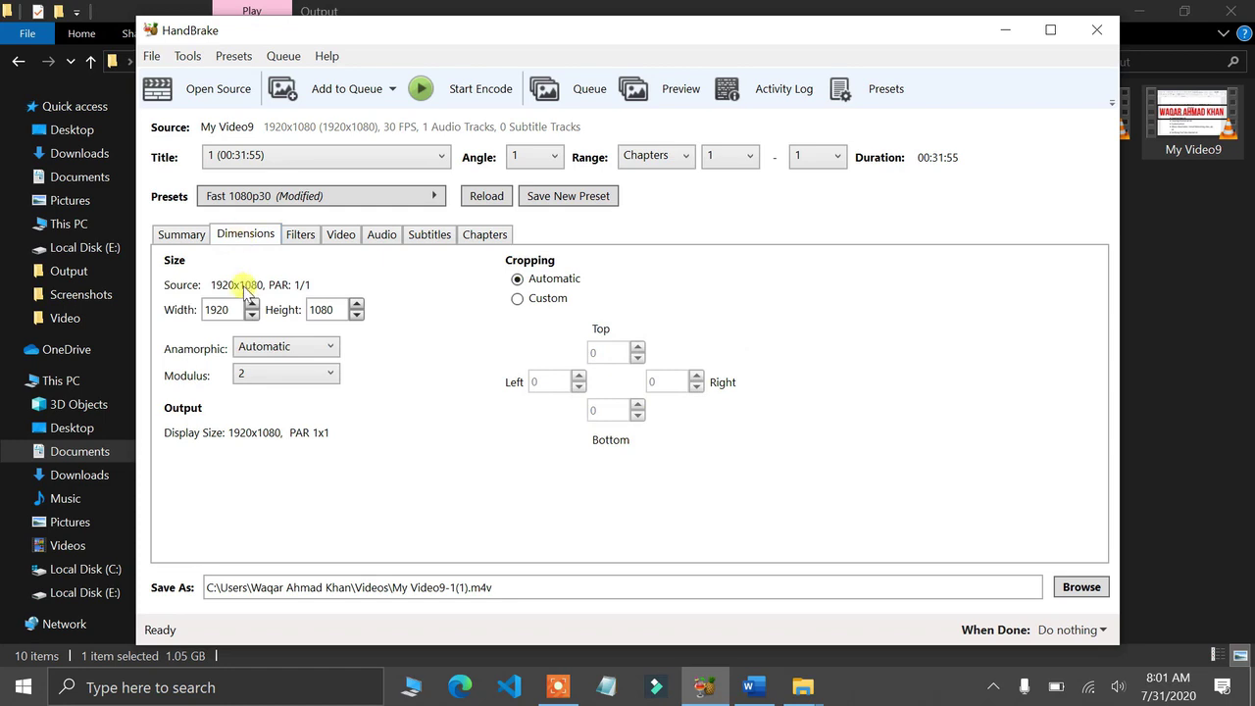
left_click(340, 234)
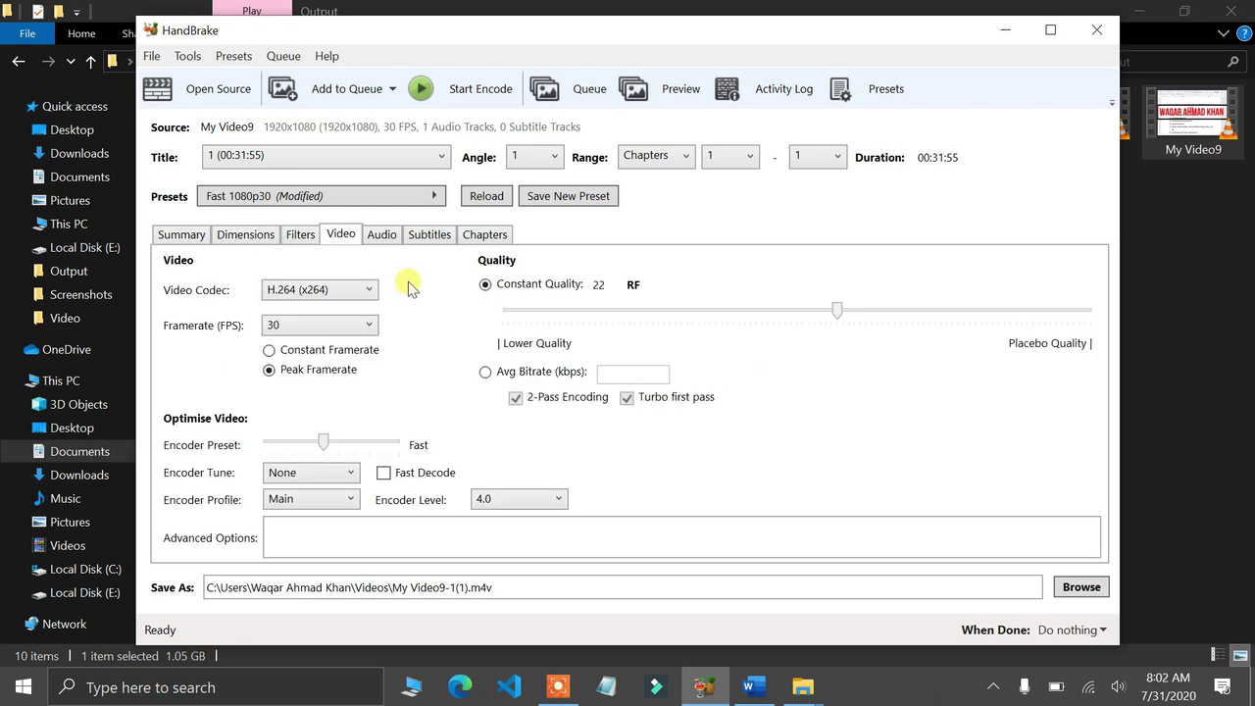
left_click(371, 291)
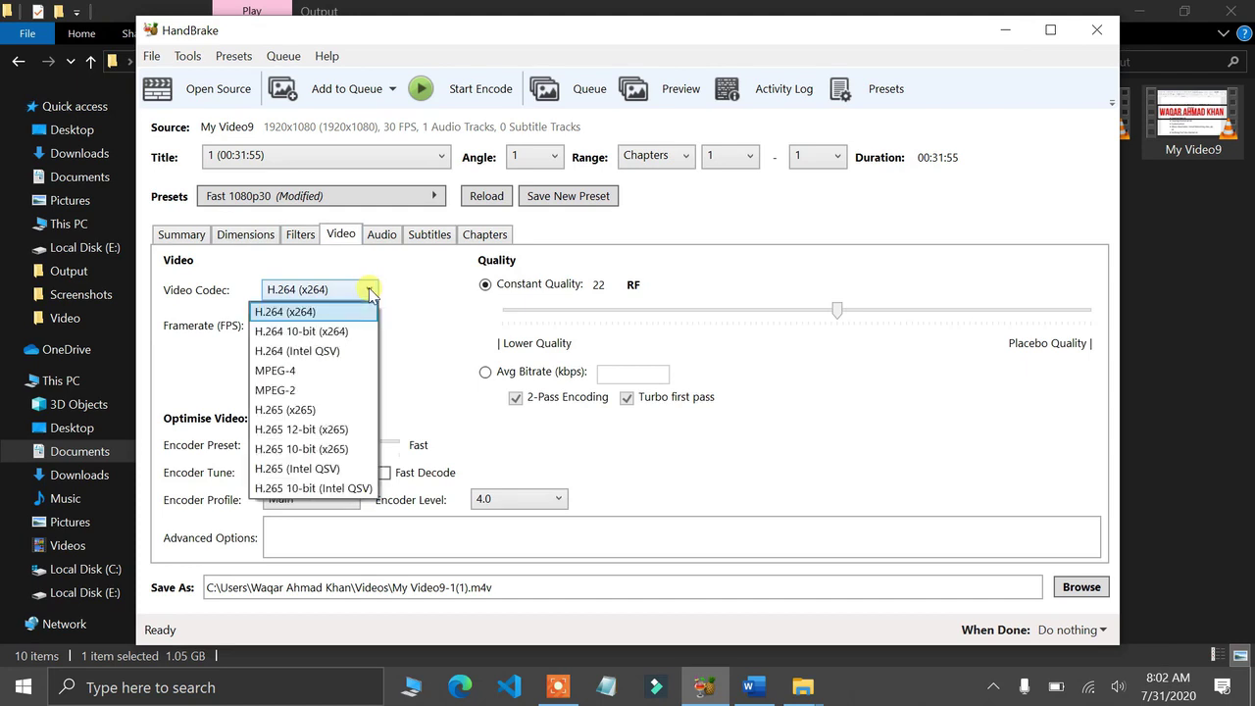
left_click(371, 291)
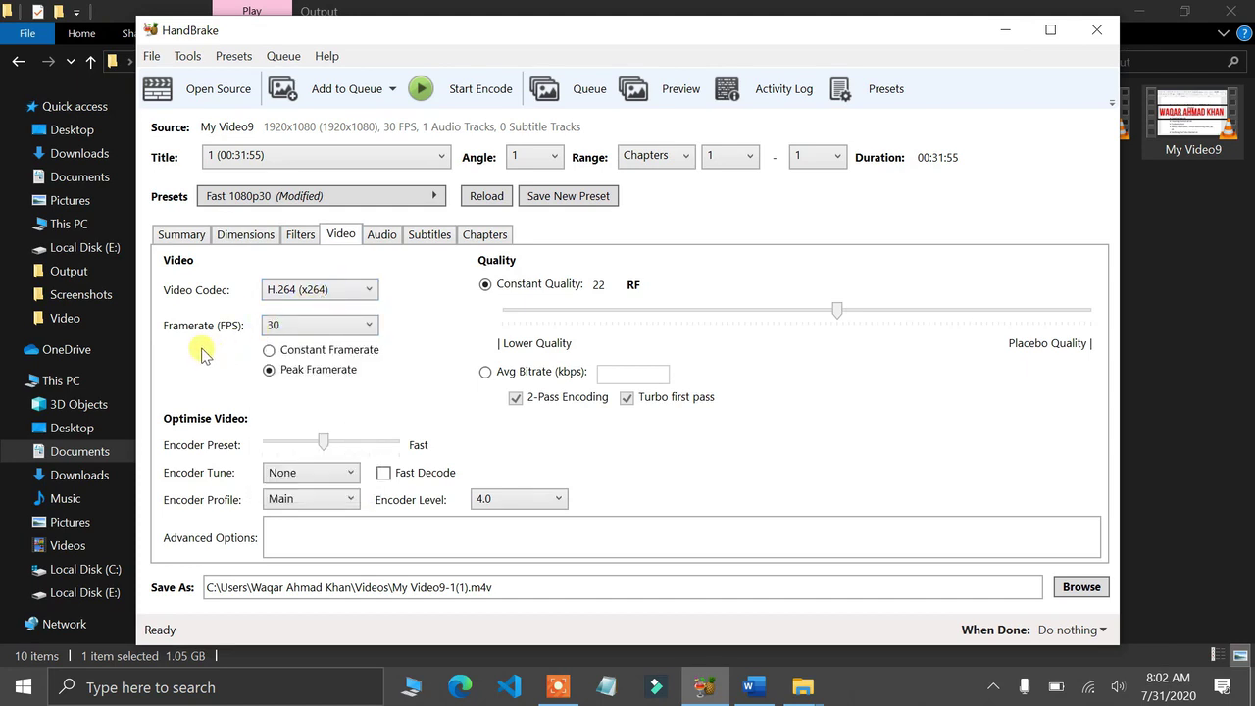
- Set the video framerate to 25 FPS
left_click(373, 332)
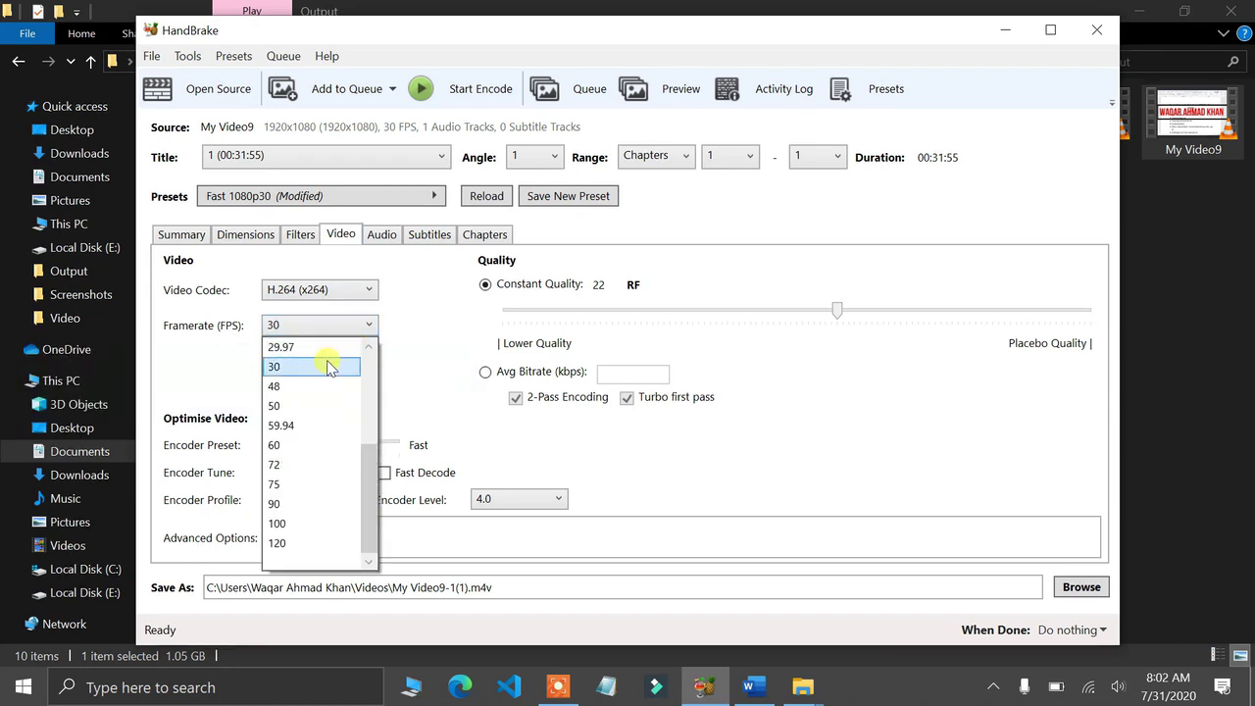
left_click(369, 368)
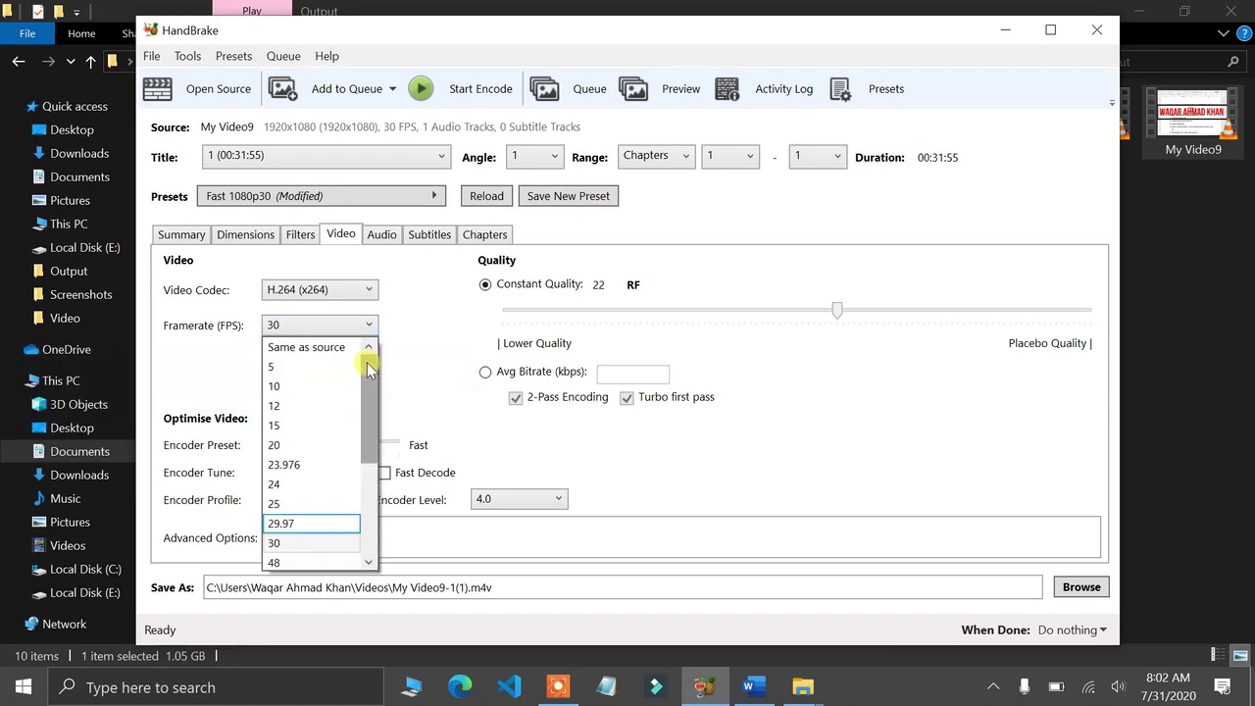
left_click(330, 504)
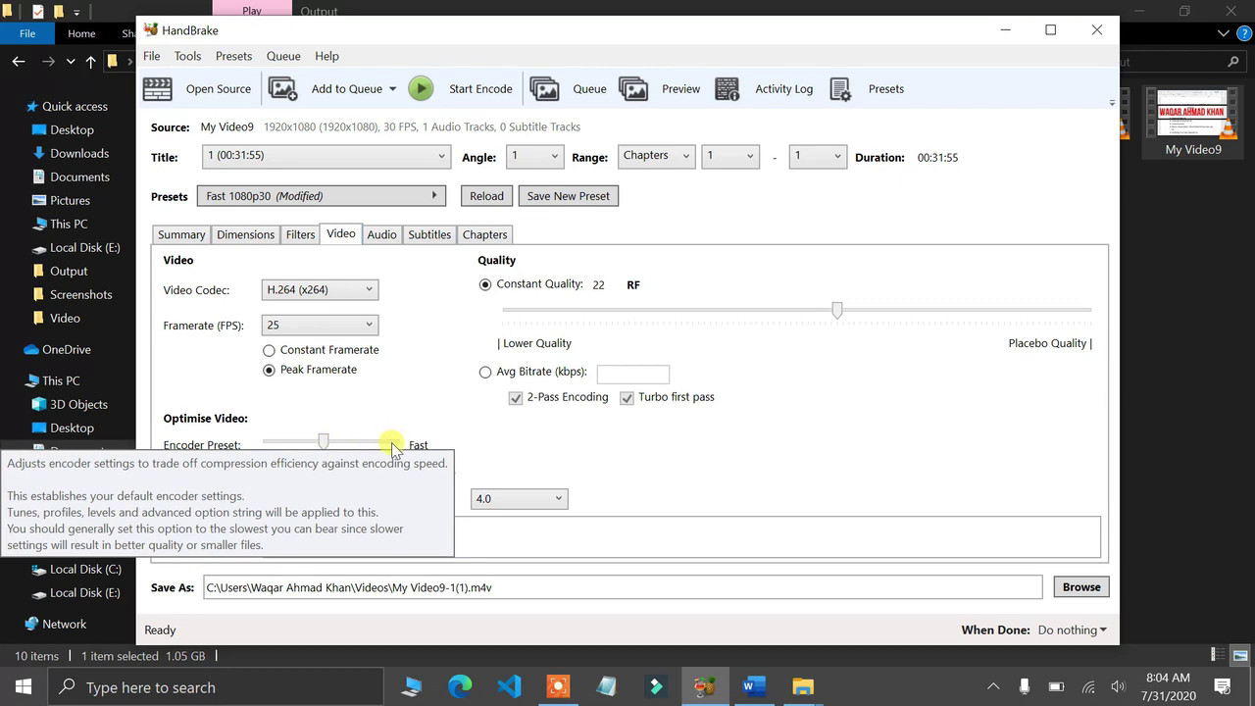
- Try the Slow and Veryfast encoder presets and return the encoder preset to Fast
left_click(353, 448)
left_click_drag(339, 442, 365, 443)
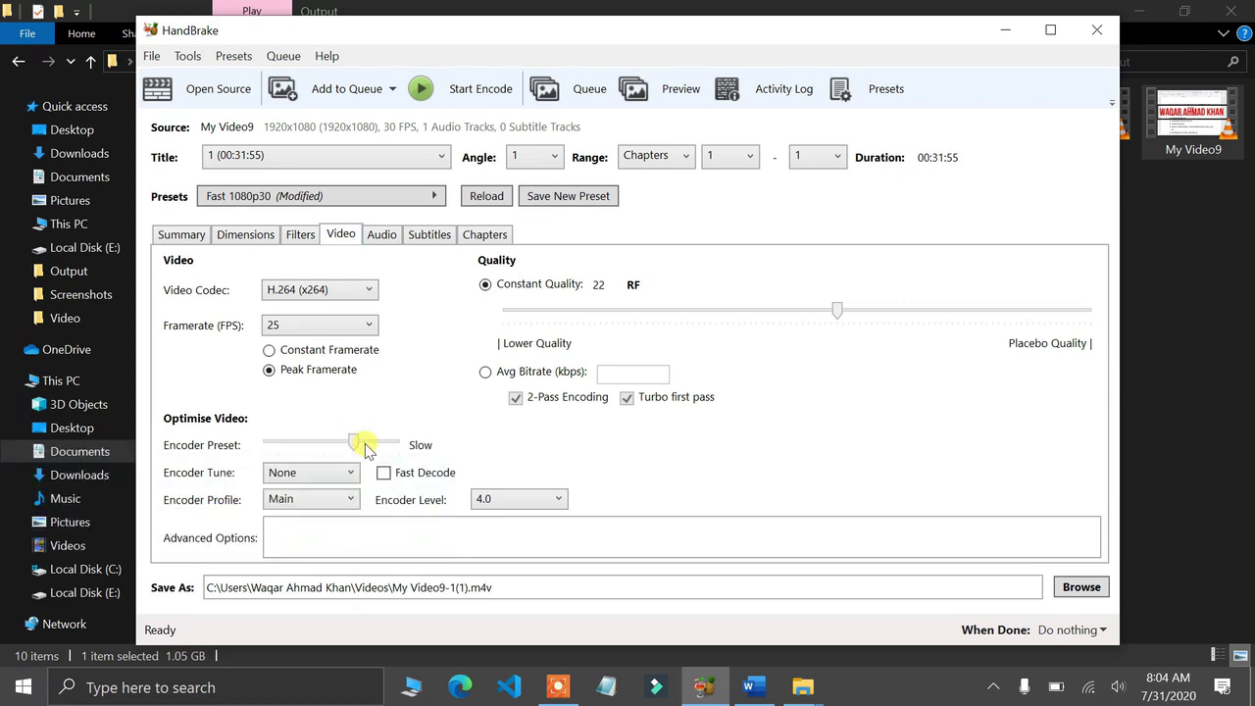
left_click(280, 441)
left_click(274, 443)
left_click(271, 446)
left_click(272, 444)
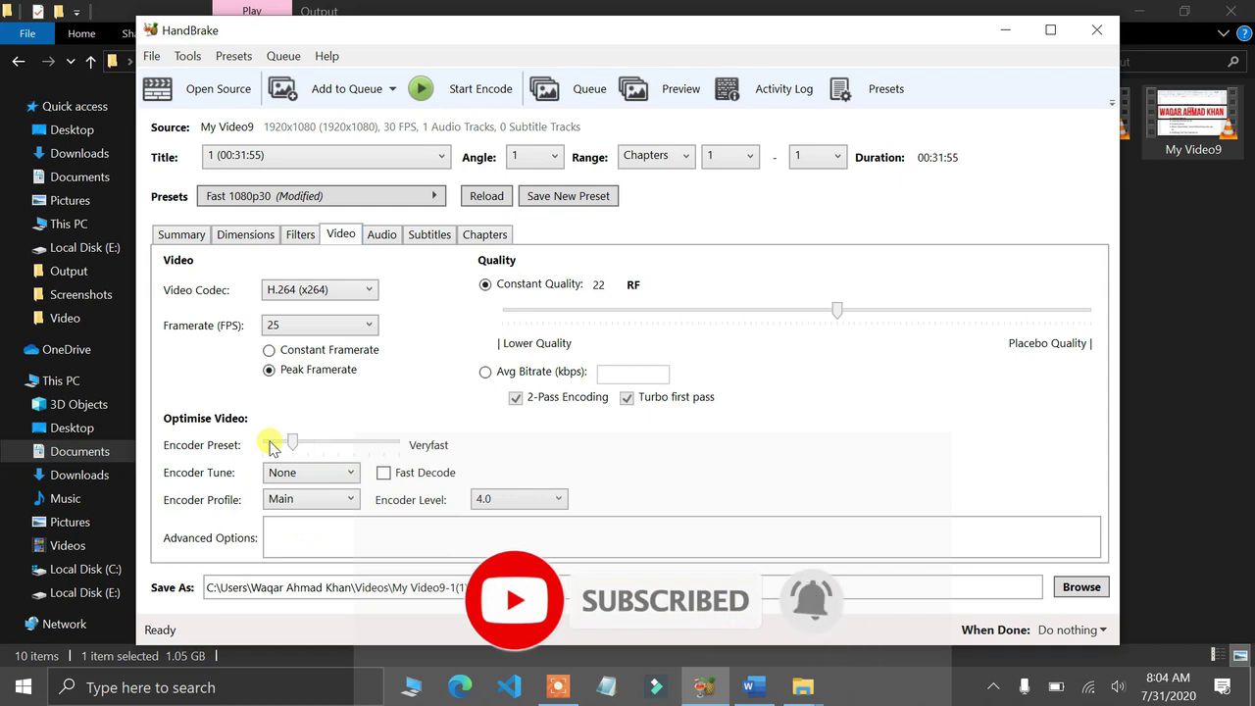
left_click(331, 443)
left_click(328, 446)
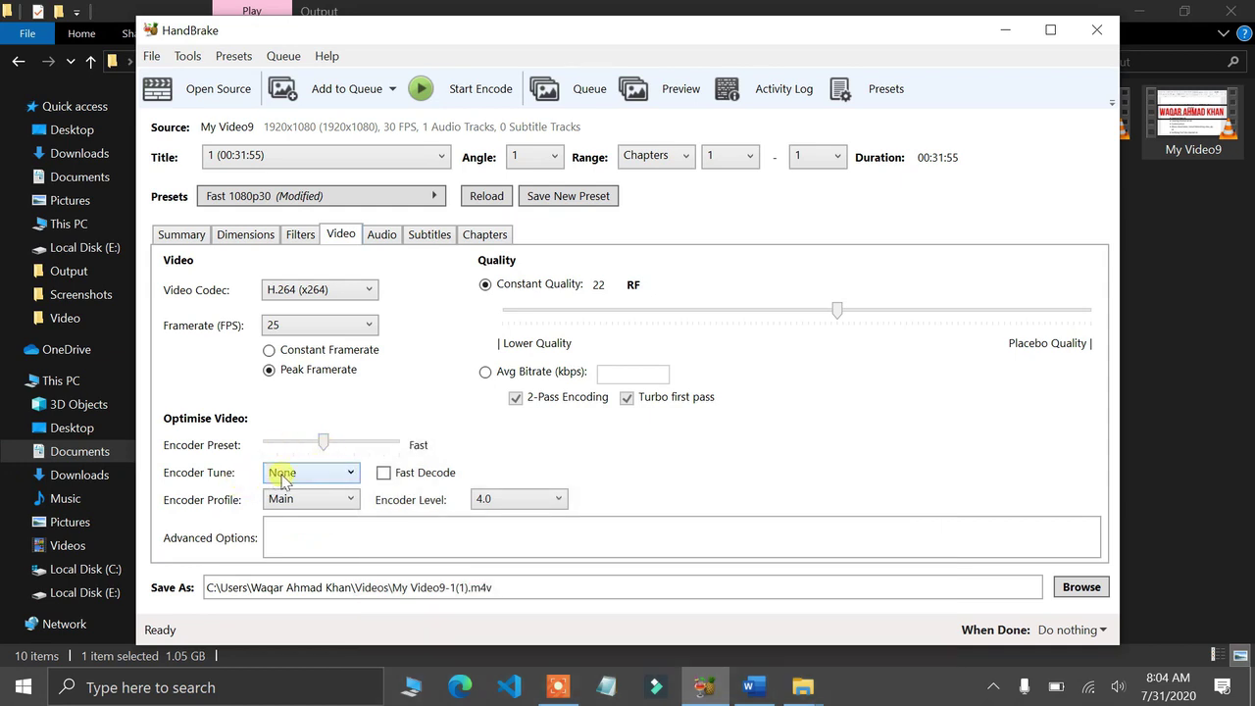
- Leave Fast Decode off and raise the constant video quality to RF 19.5
left_click(384, 475)
left_click(885, 314)
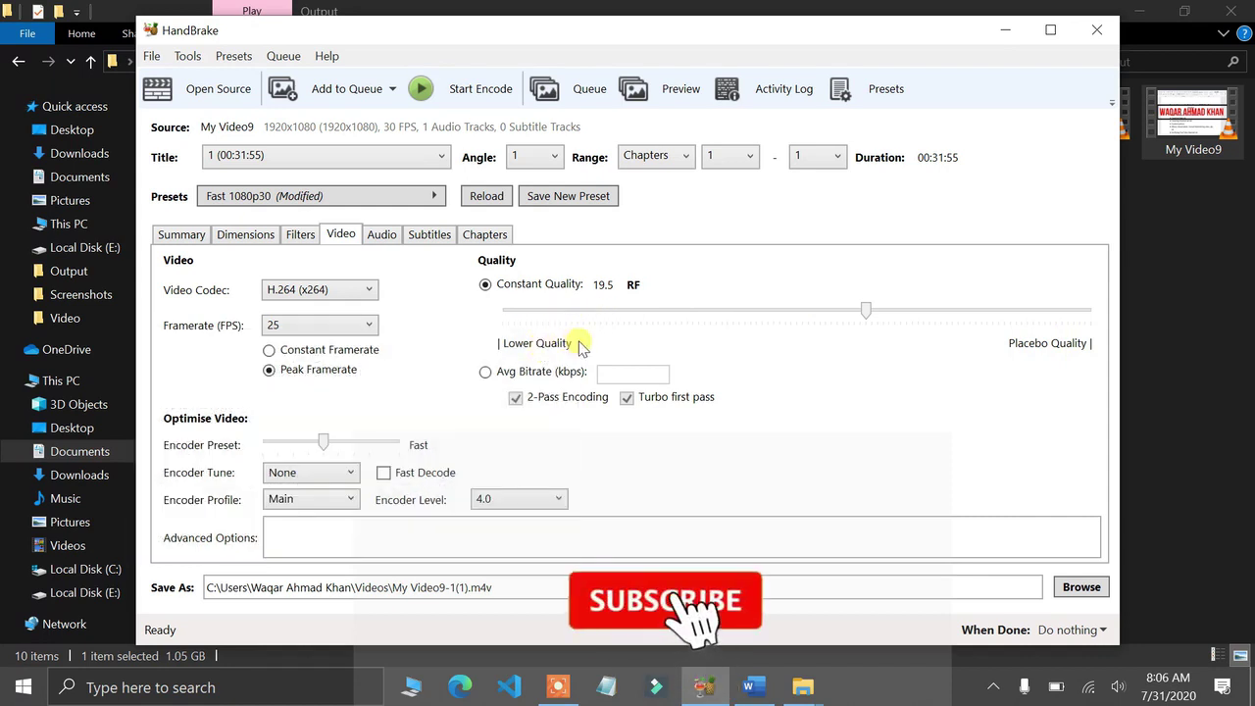
- Review the audio, subtitle, chapter and filter settings, and return to the video settings
left_click(383, 235)
left_click(437, 239)
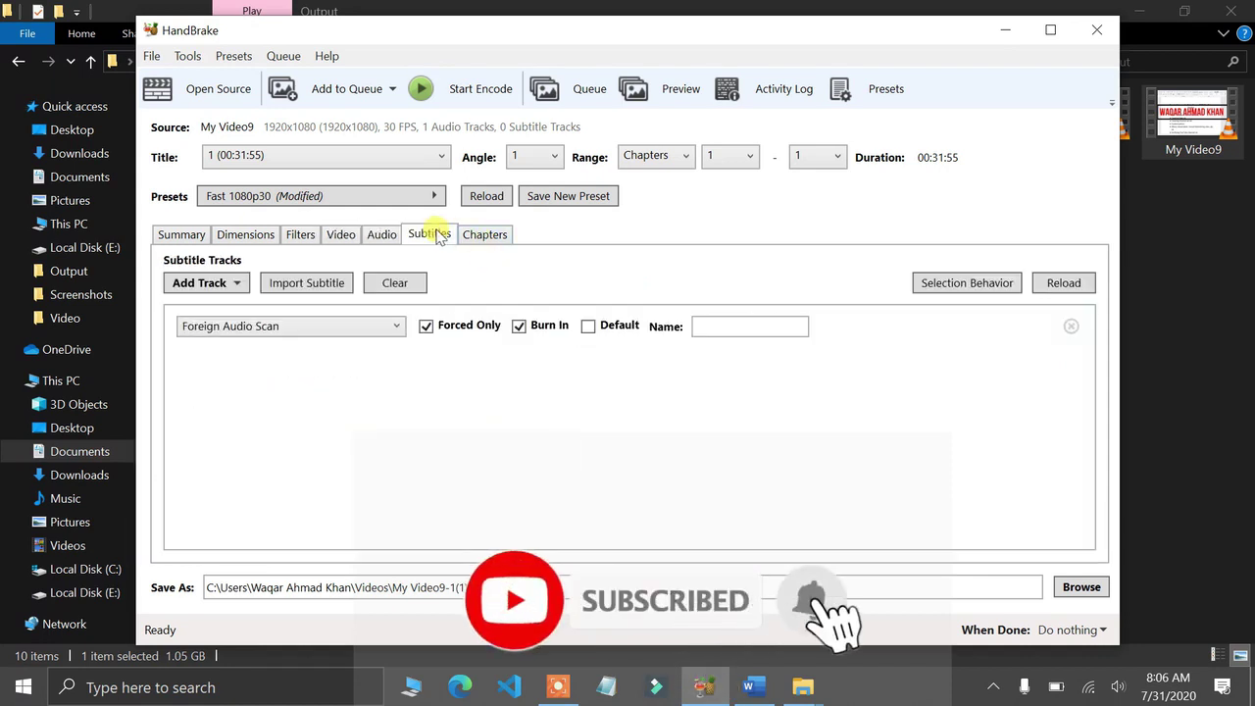
left_click(491, 241)
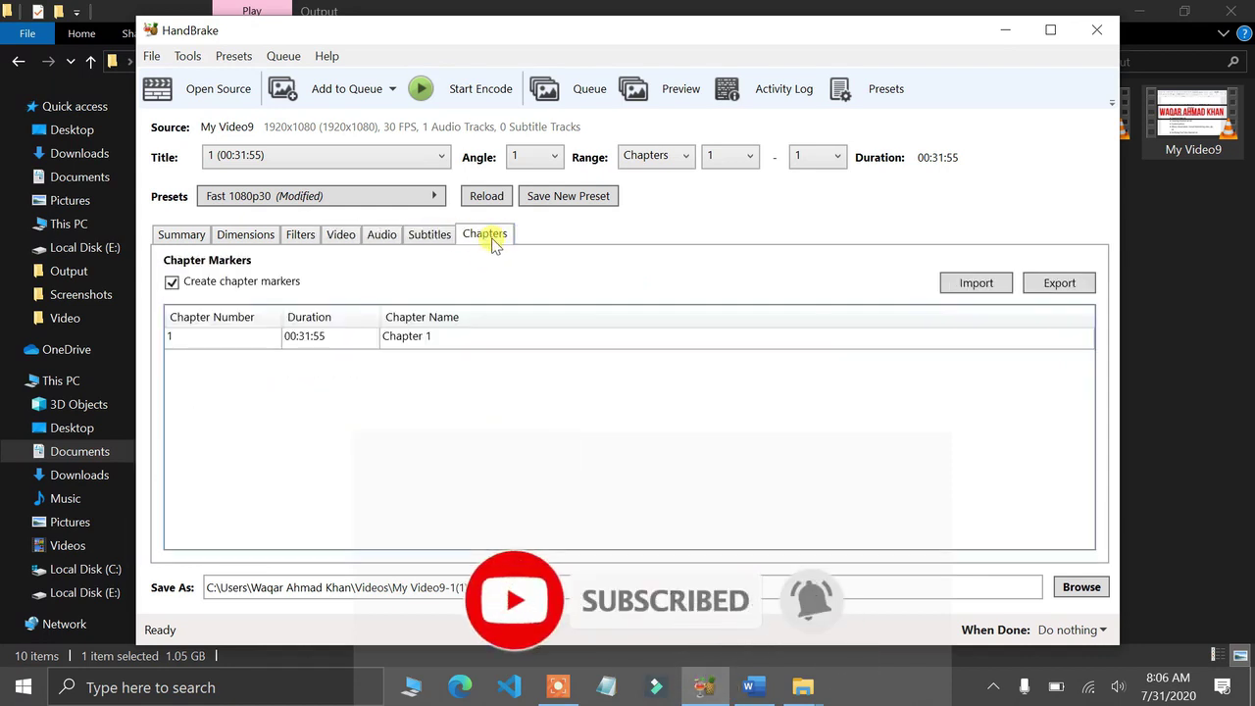
left_click(300, 237)
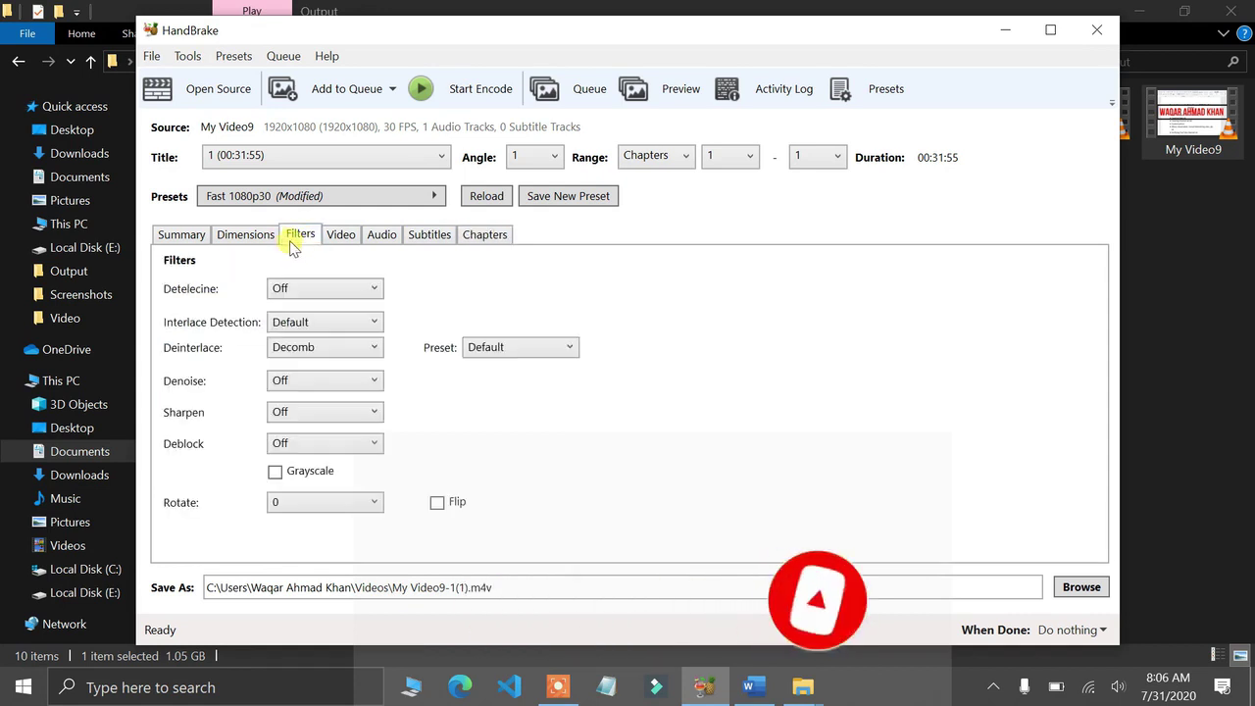
left_click(340, 235)
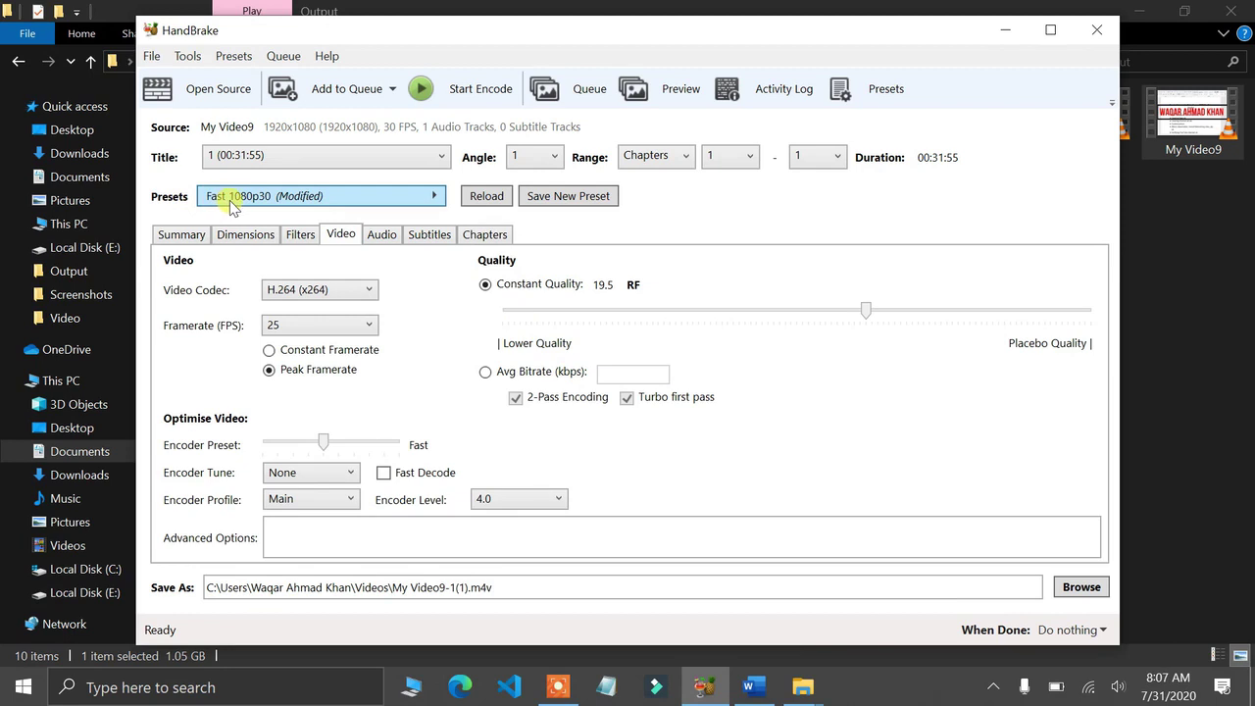
- Apply the General preset Fast 720p30 to the video
left_click(263, 202)
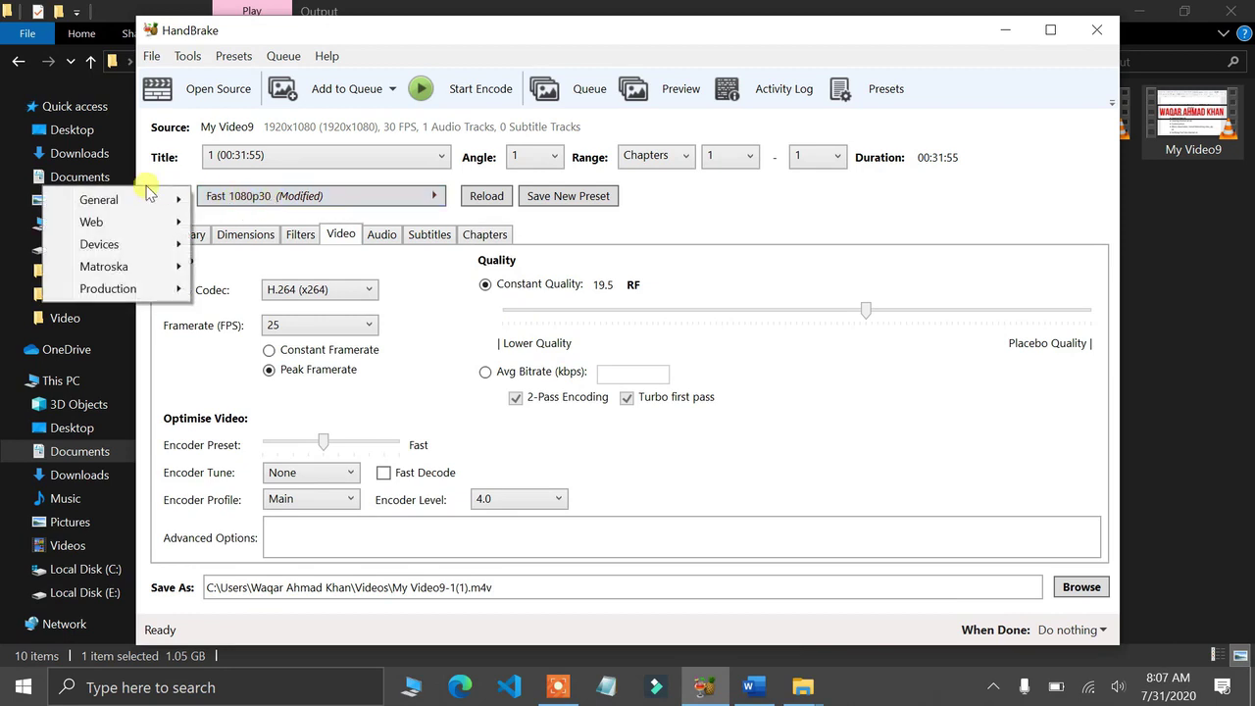
mouse_move(150, 200)
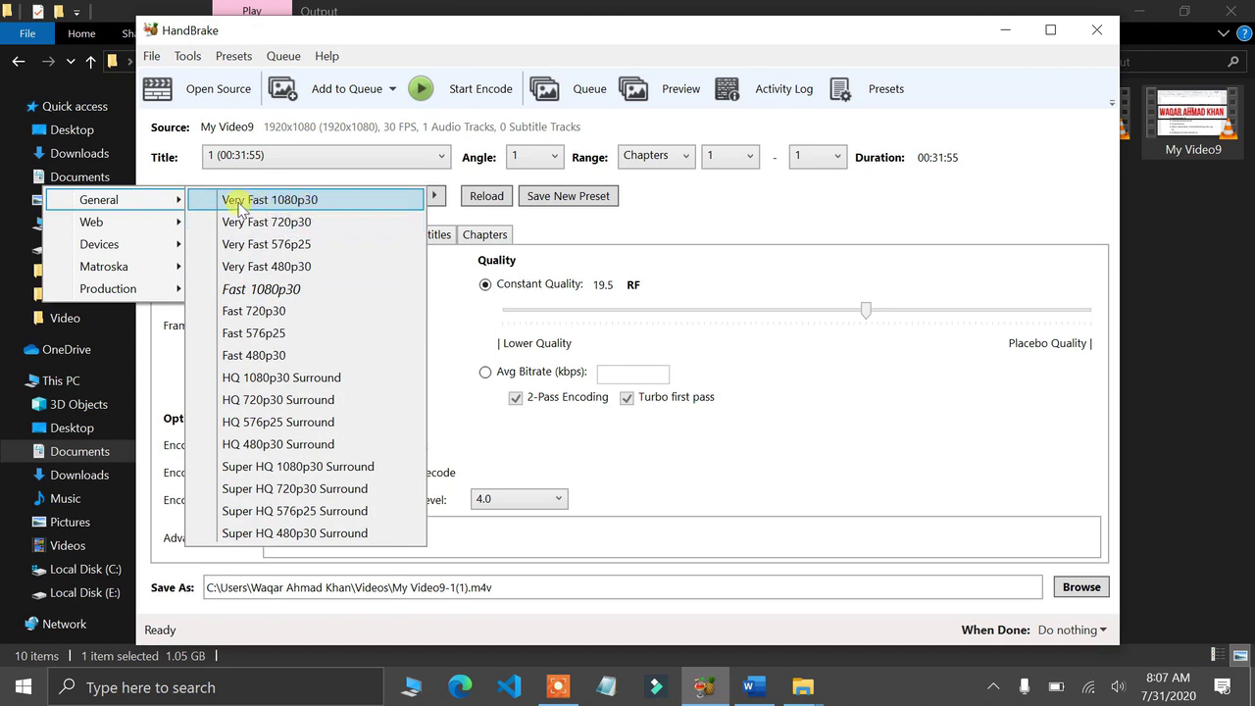
left_click(285, 311)
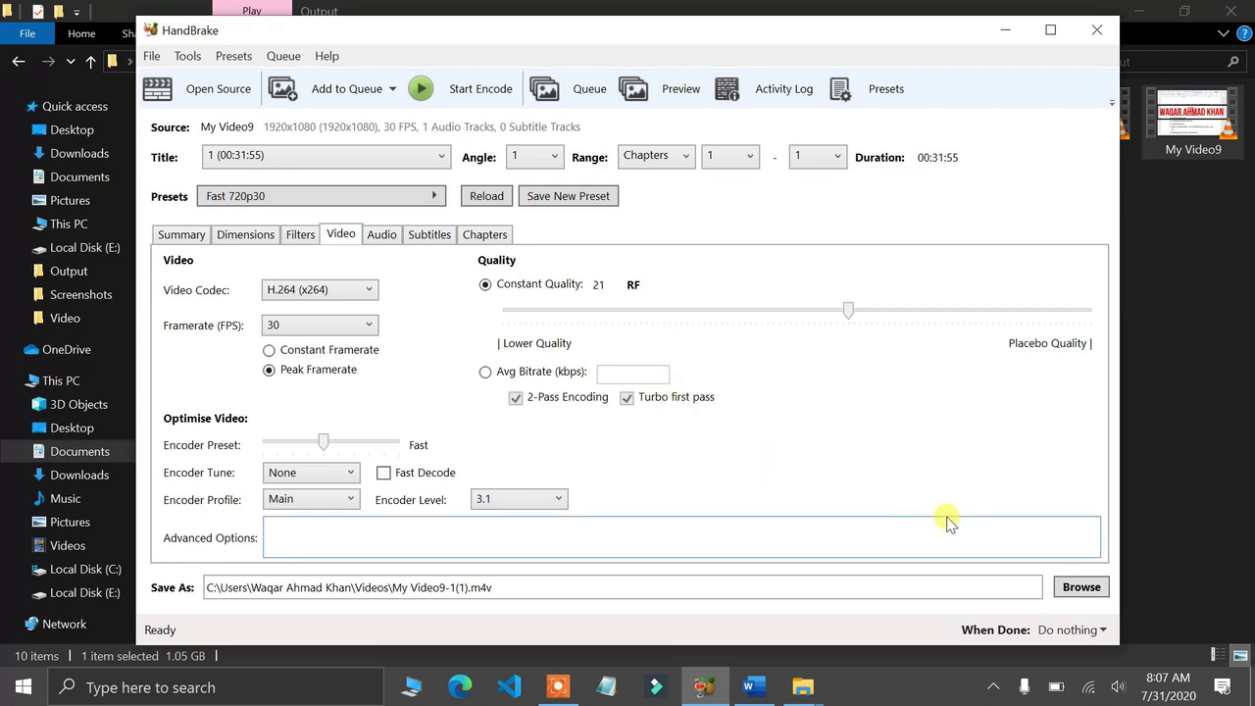
left_click(1081, 587)
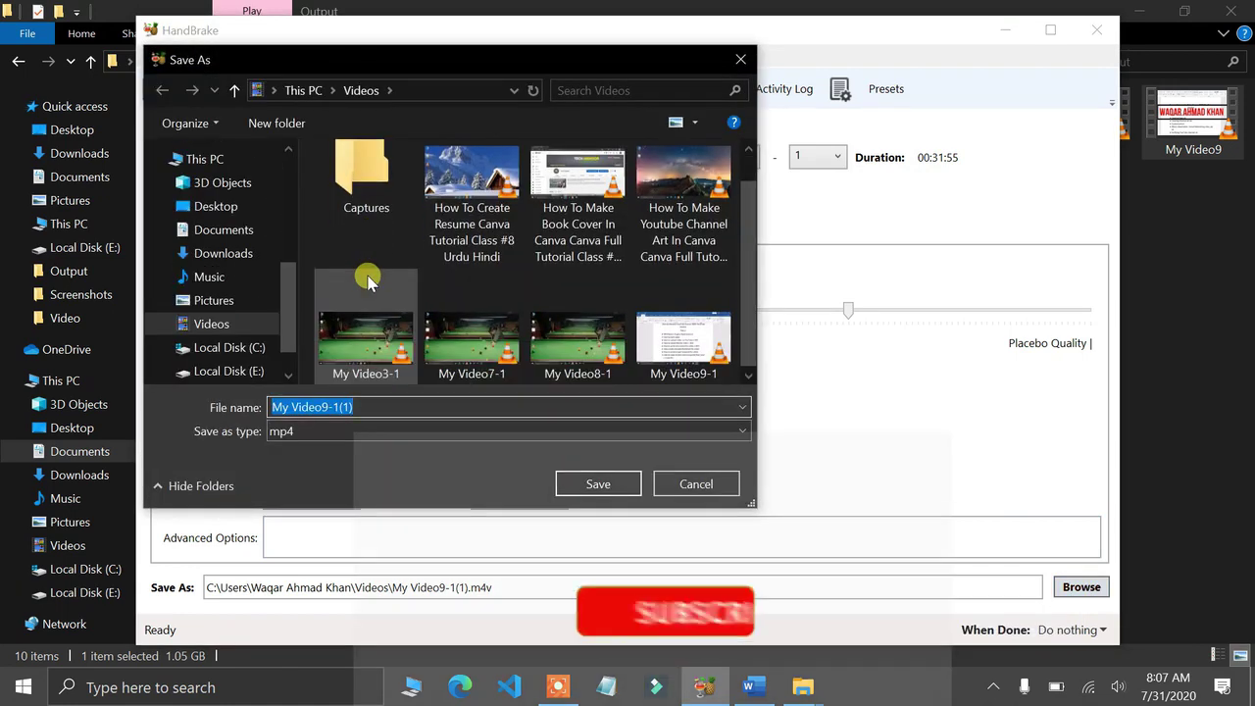
left_click(240, 253)
left_click(235, 371)
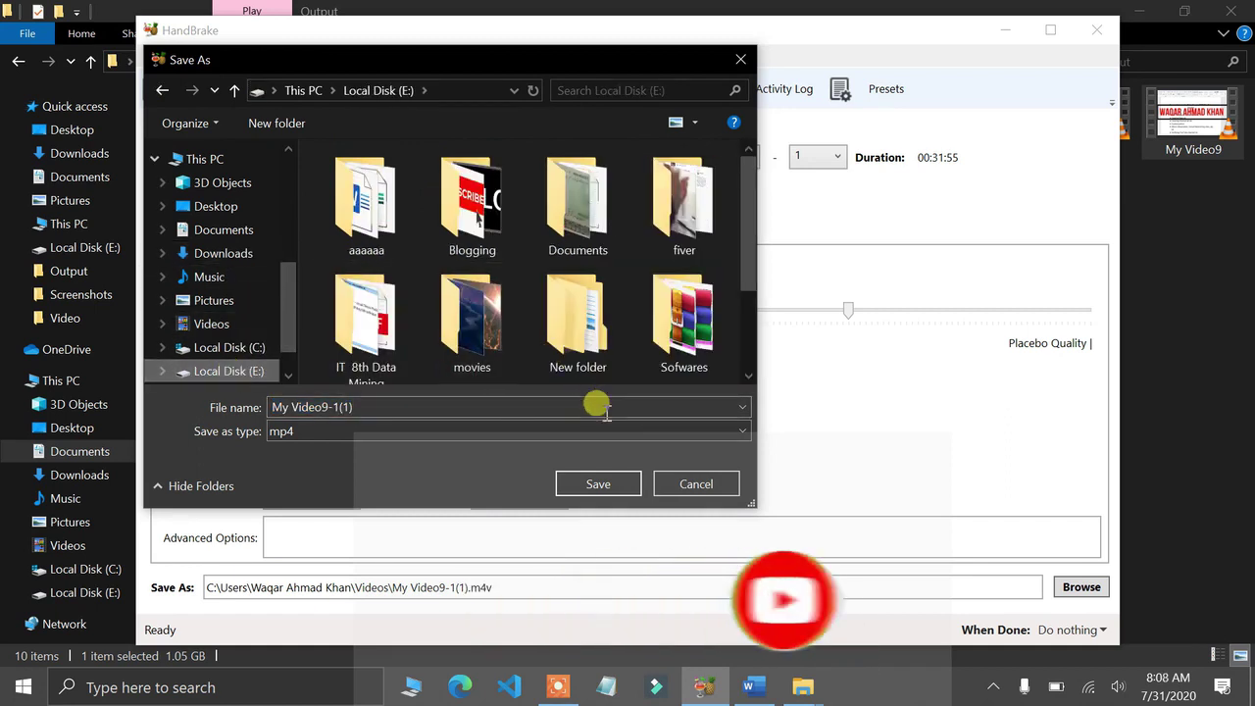
left_click(696, 485)
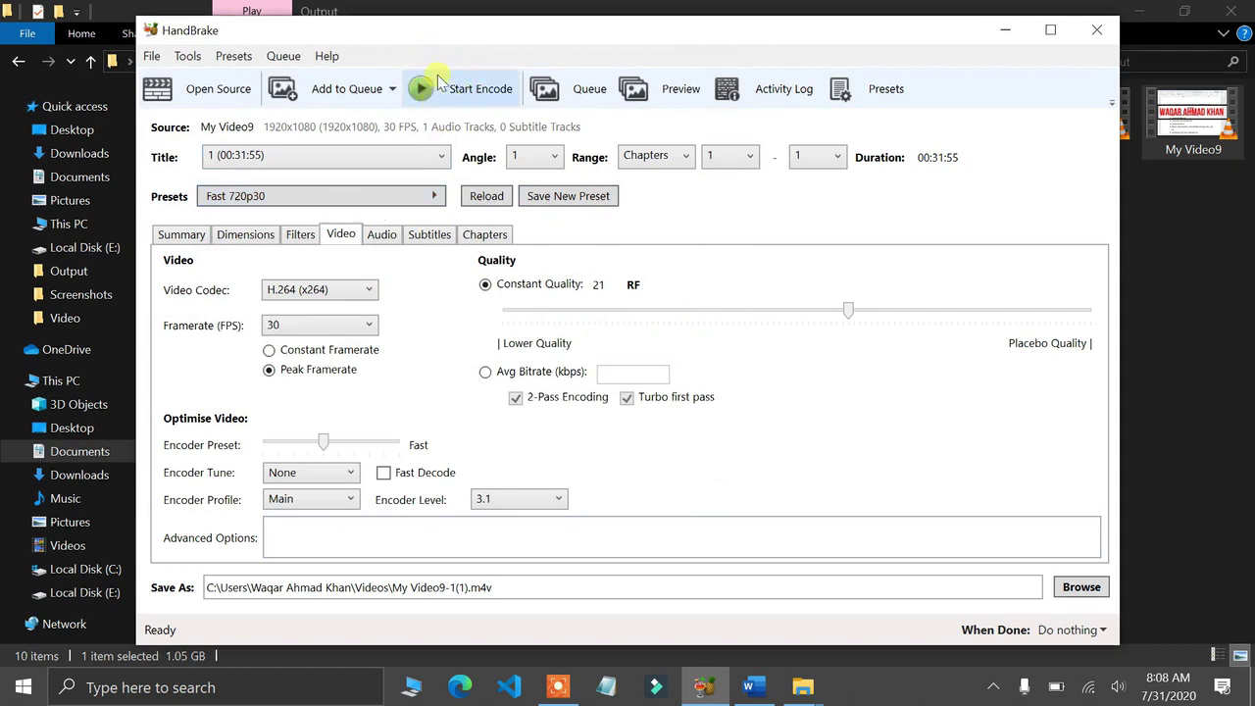
- Start encoding the video and open the Videos folder in a maximized File Explorer window
left_click(480, 98)
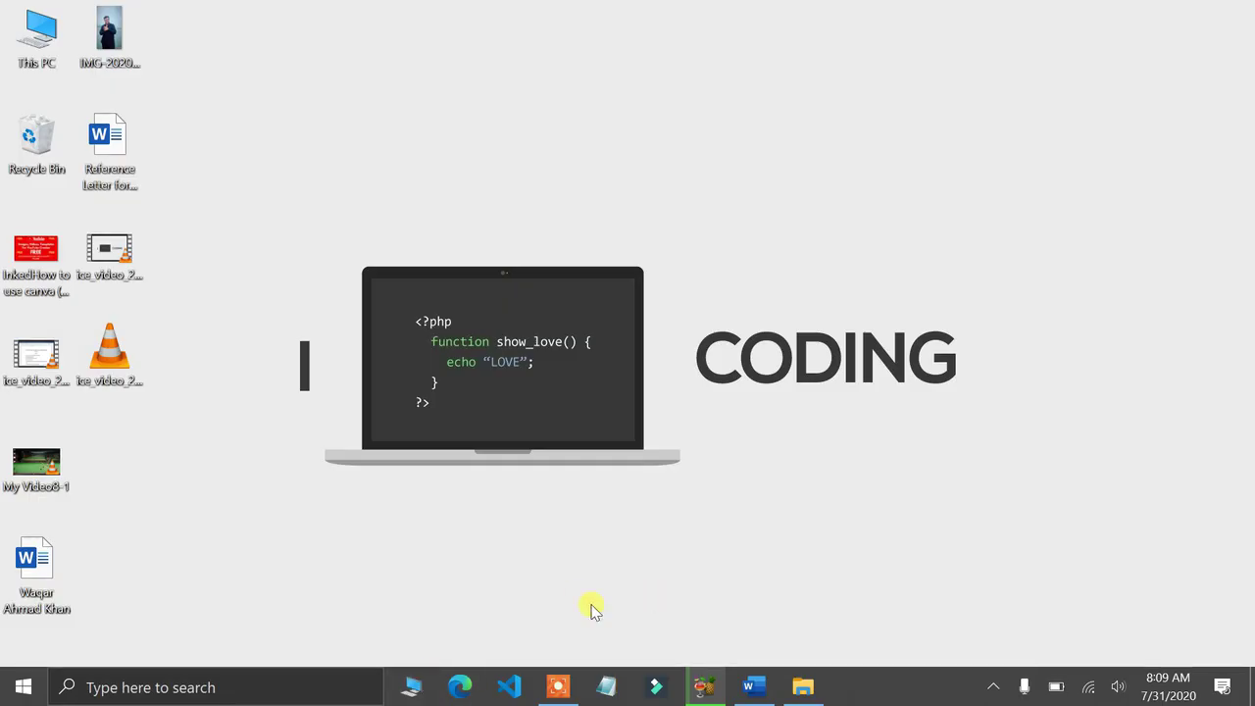
left_click(417, 688)
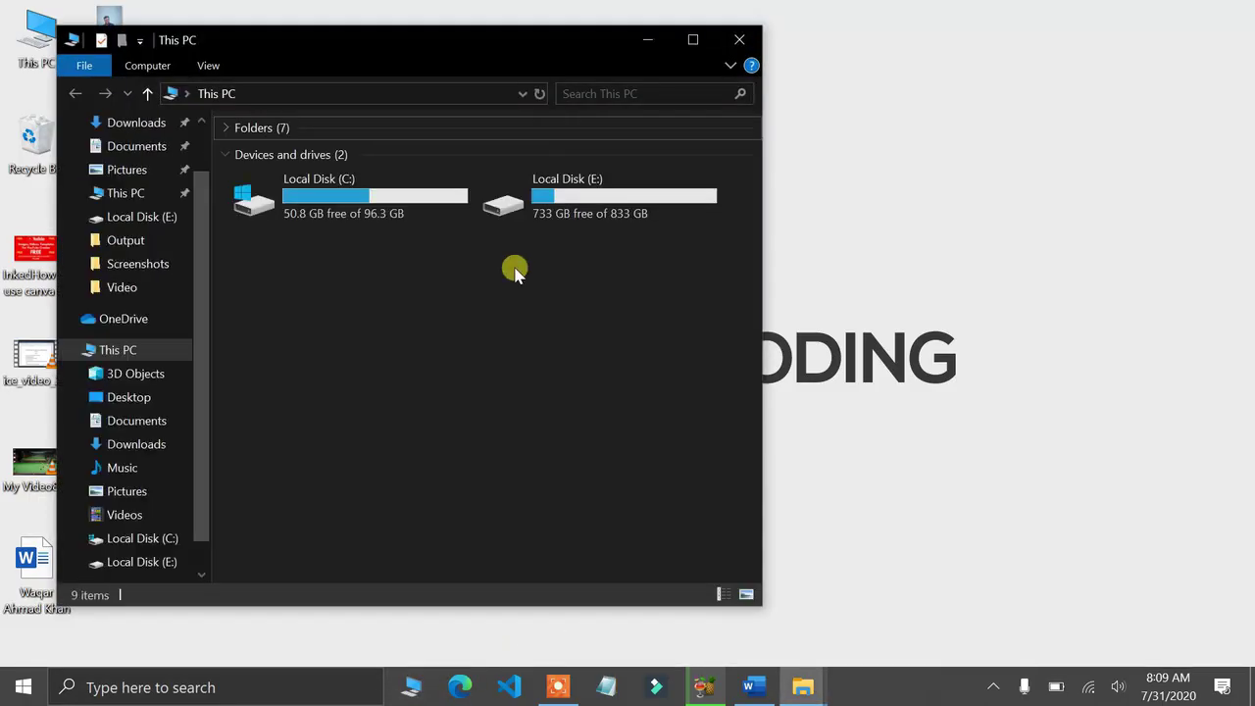
left_click(693, 43)
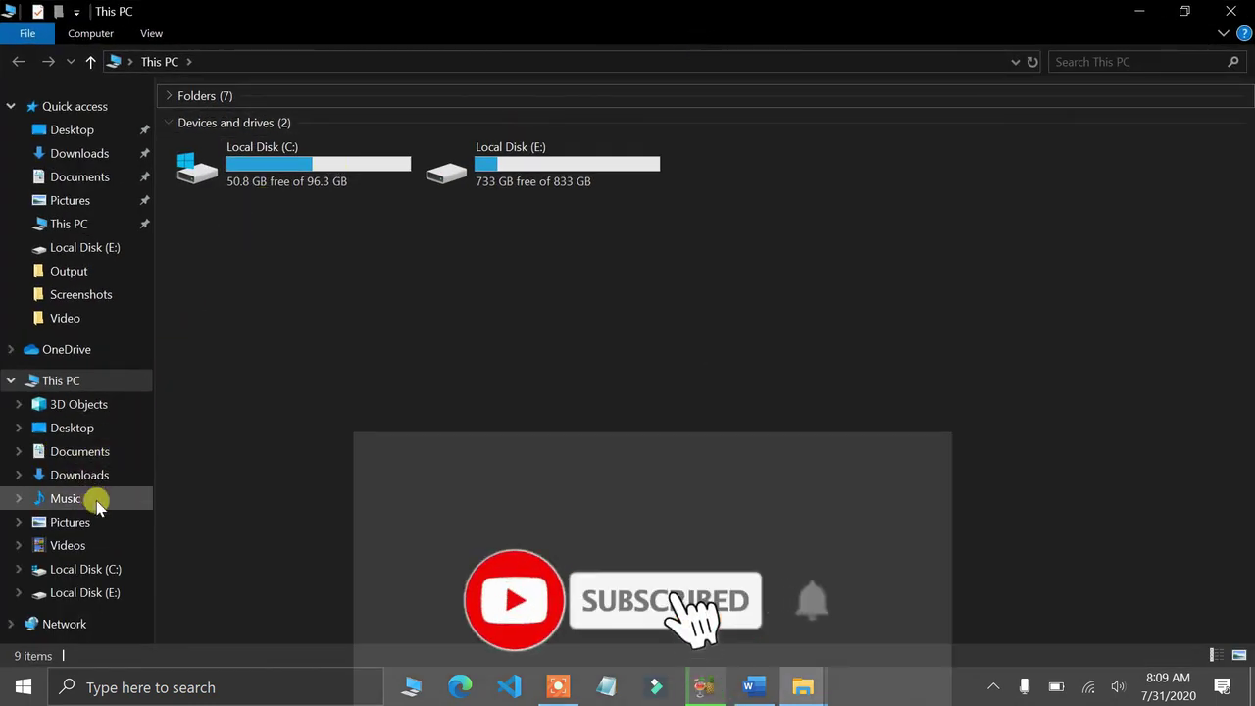
left_click(77, 549)
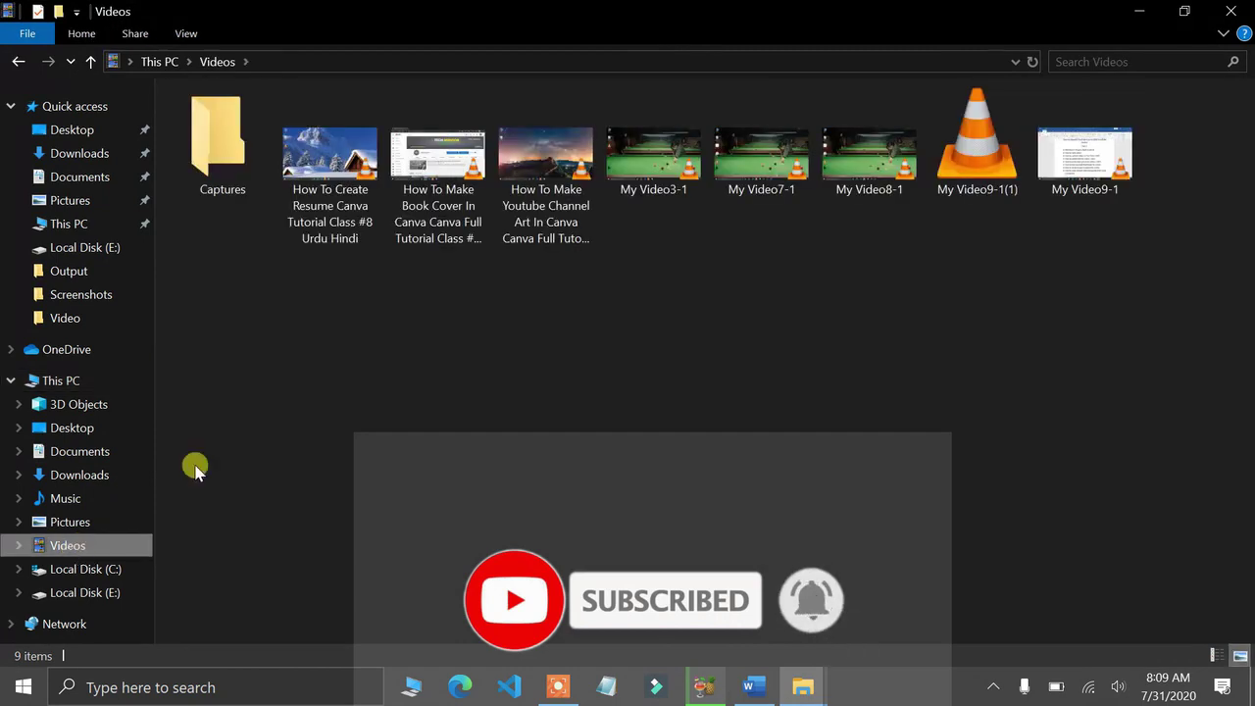
- Compare the file properties of the compressed My Video9-1 with those of the original My Video9, and close both property windows
left_click(1049, 159)
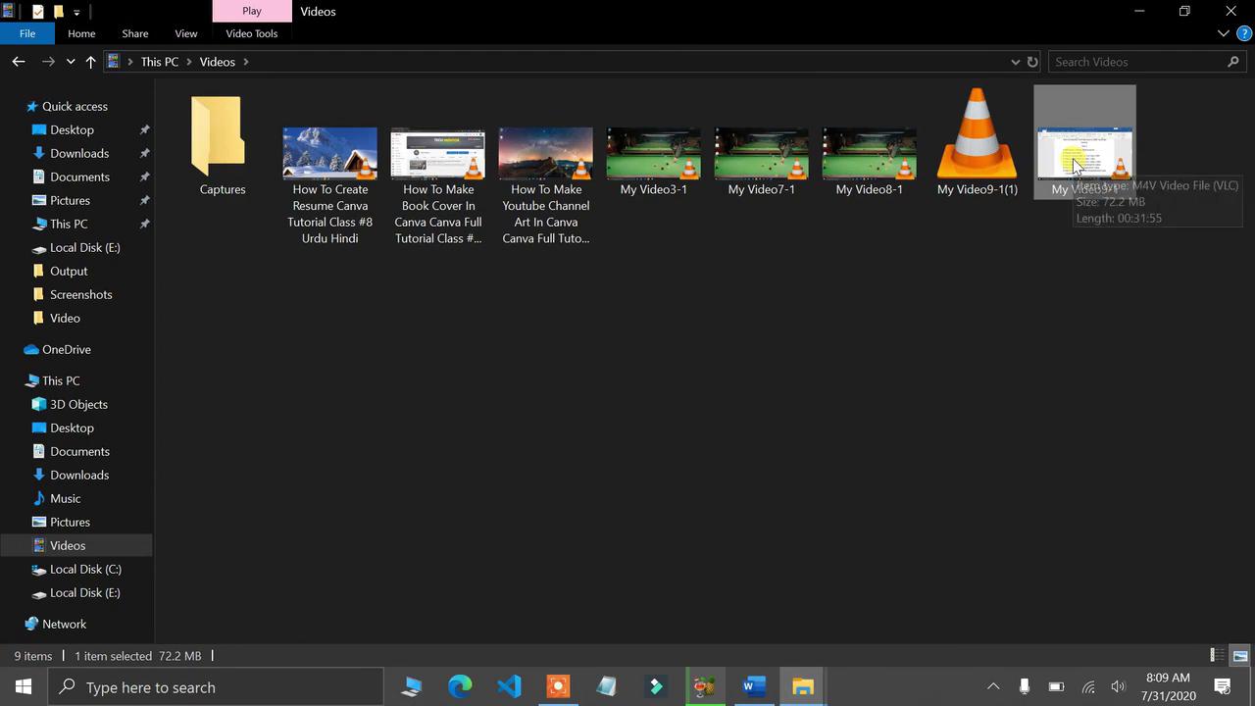
right_click(1073, 160)
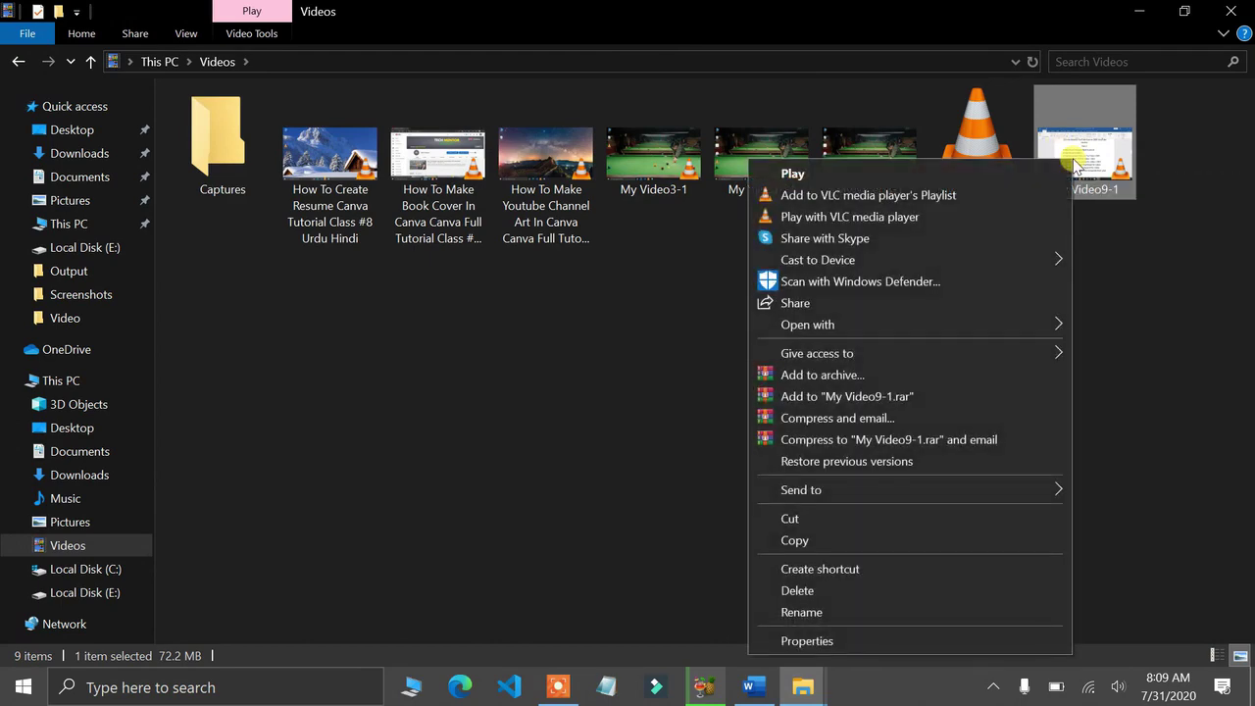
left_click(827, 641)
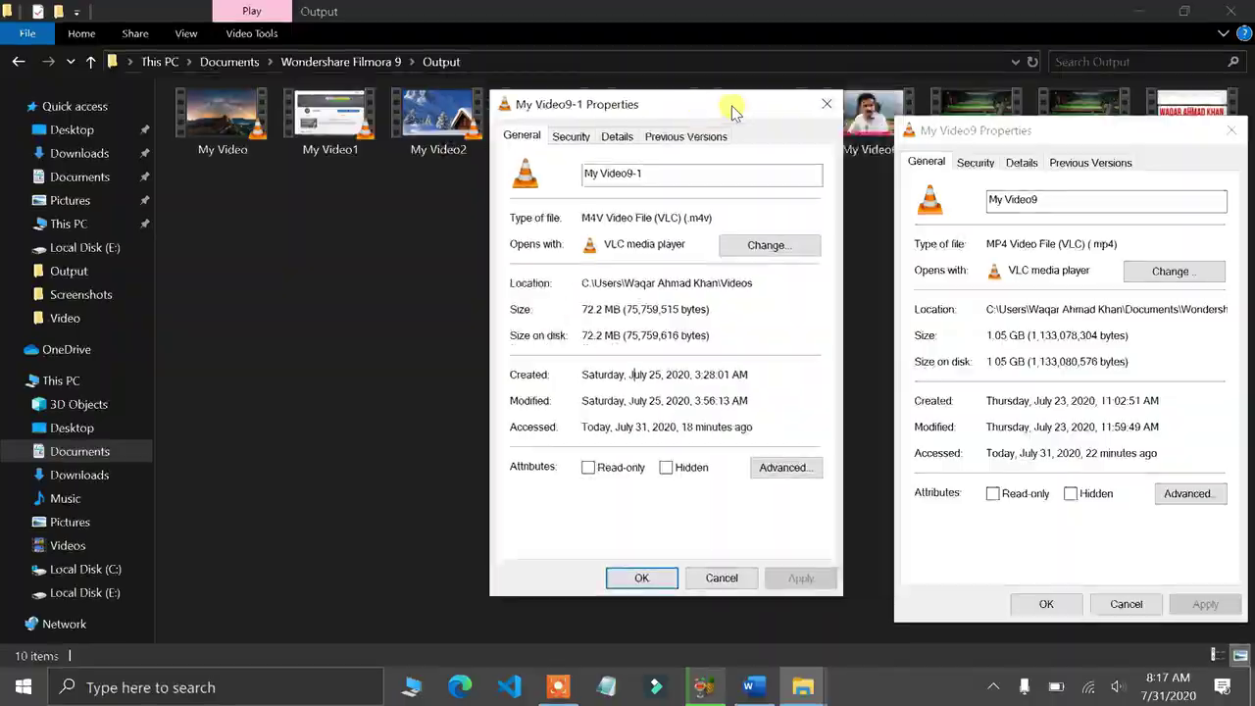
left_click_drag(733, 110, 717, 112)
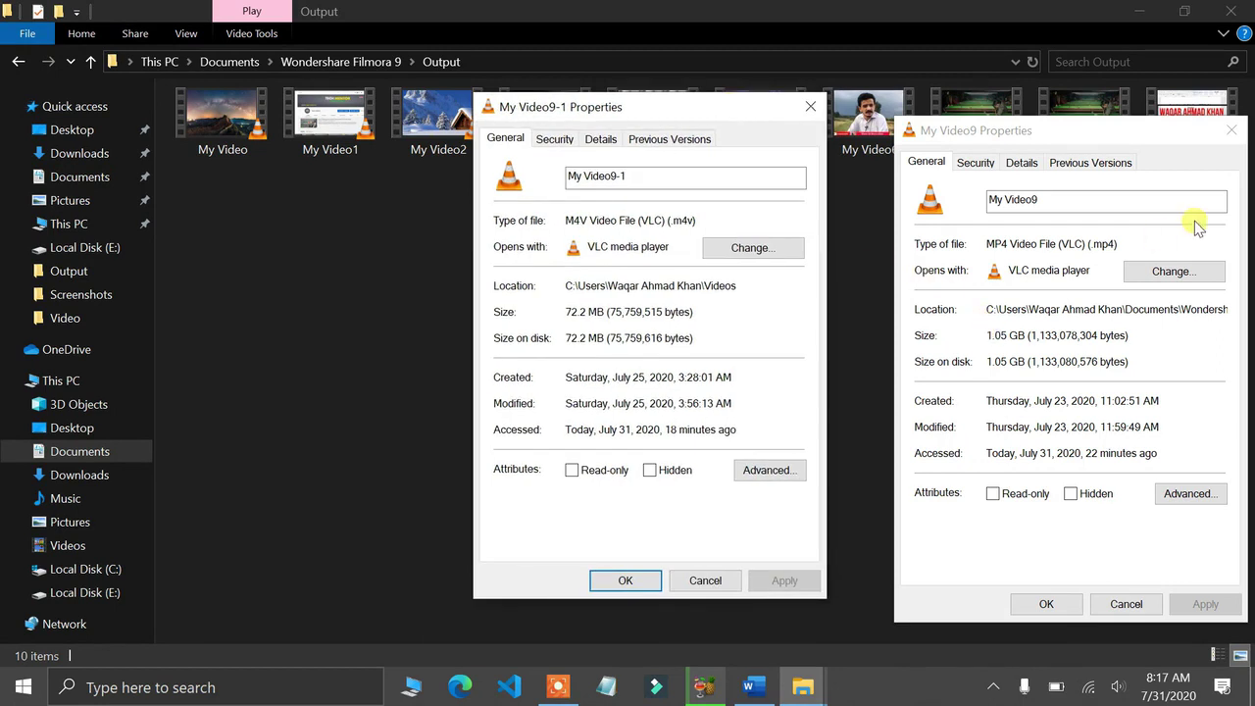
left_click(1231, 130)
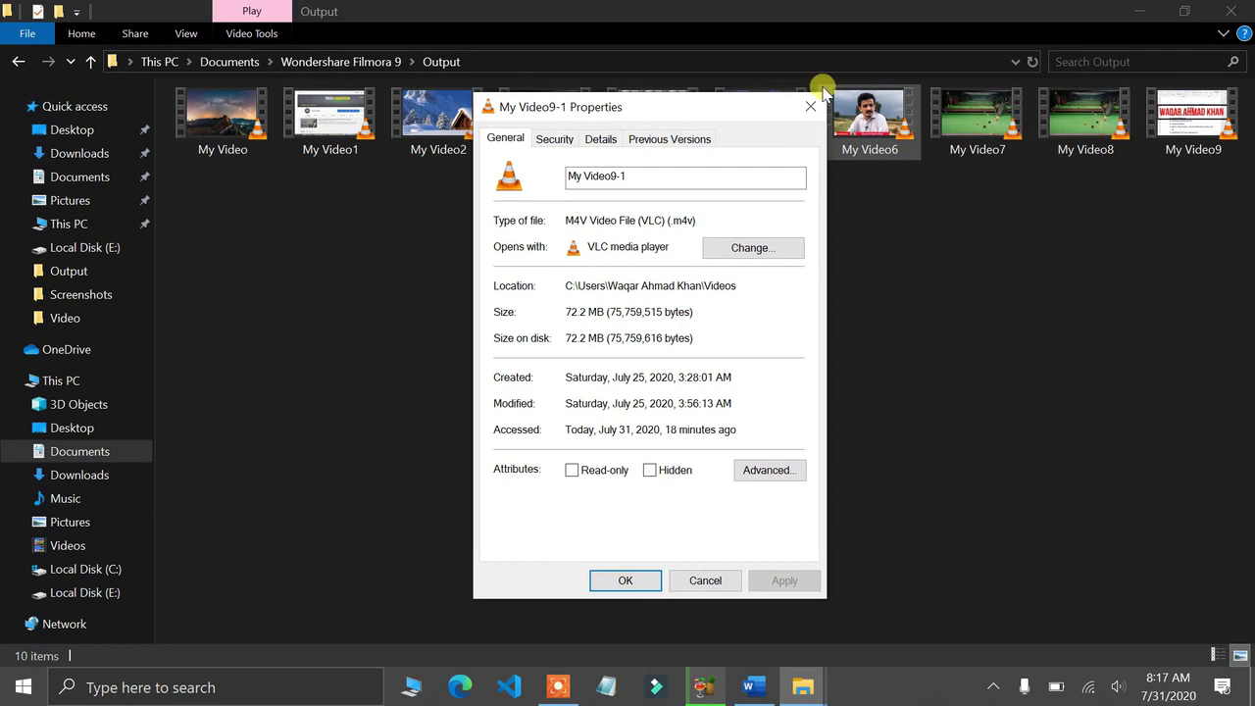
left_click(810, 106)
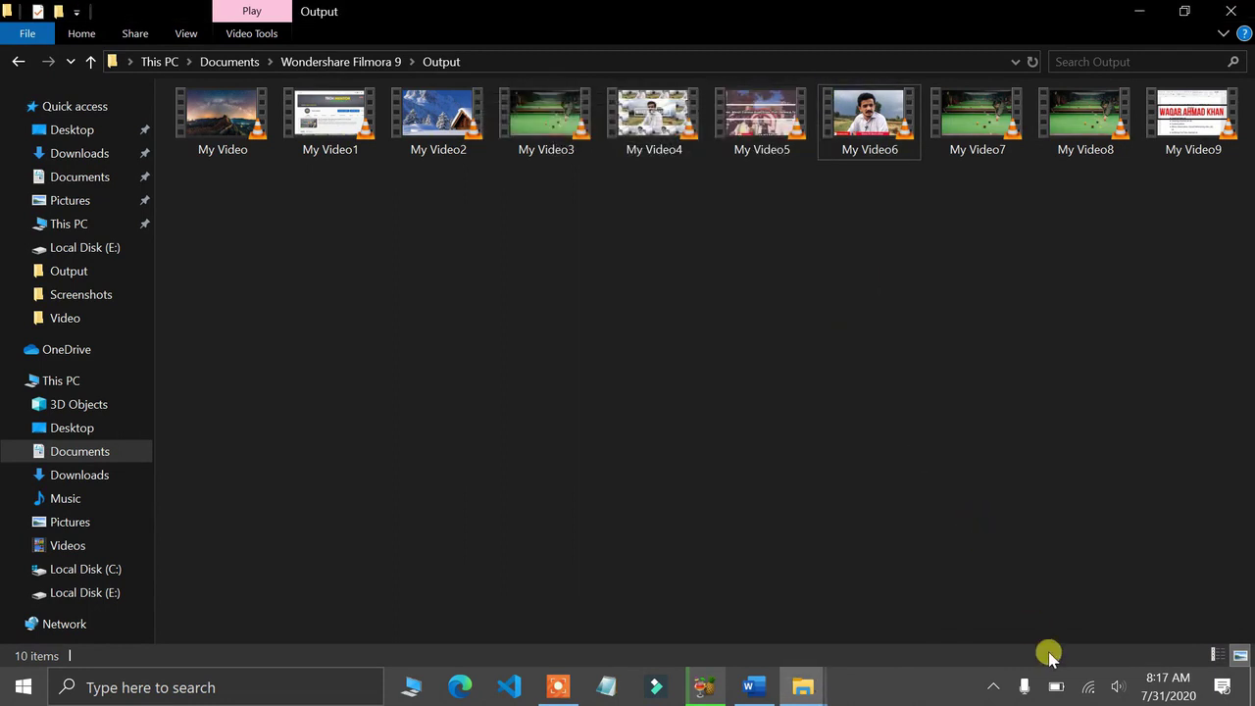
left_click(994, 686)
left_click(1032, 608)
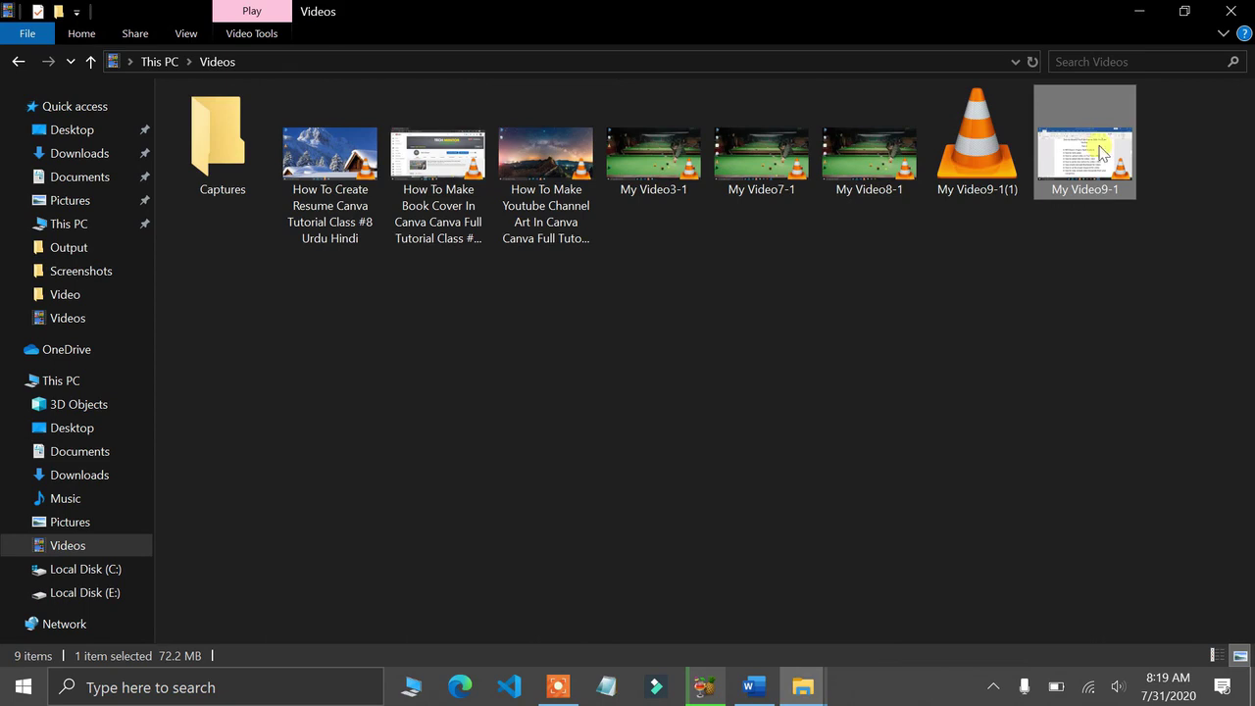
- Check the file properties of My Video9-1 in the Videos folder and open the video in VLC media player
right_click(1098, 147)
left_click(975, 624)
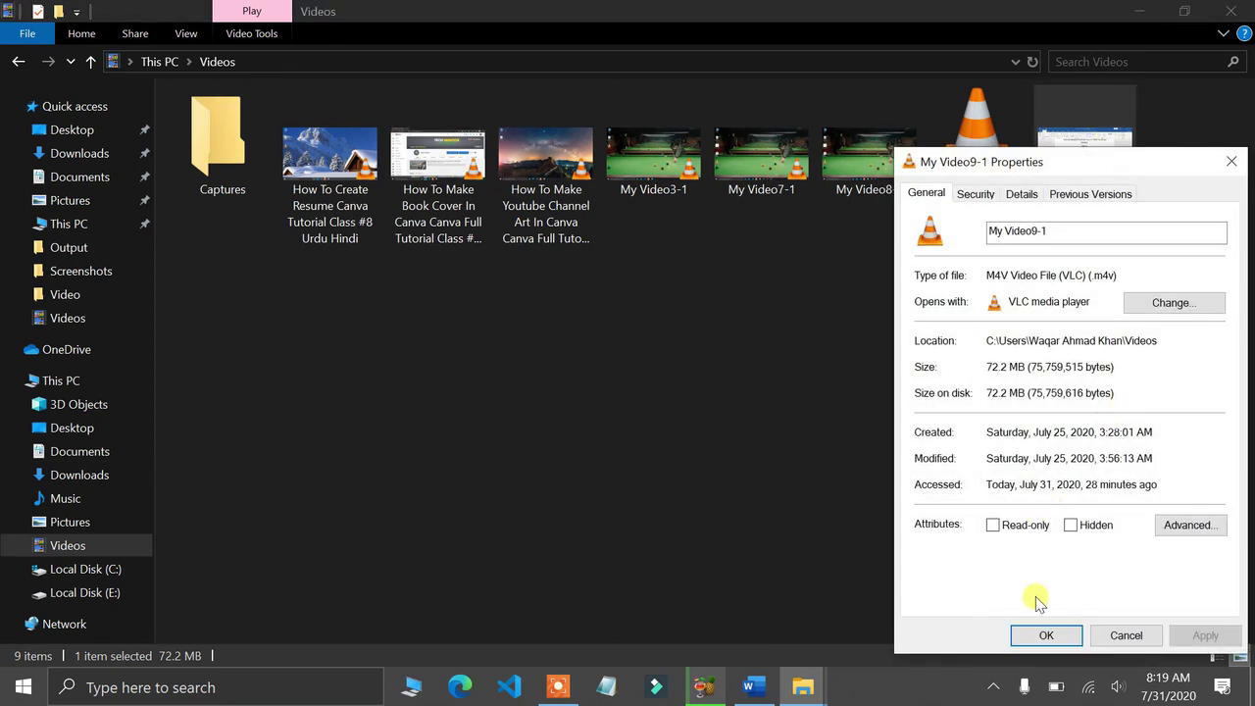
left_click(1032, 635)
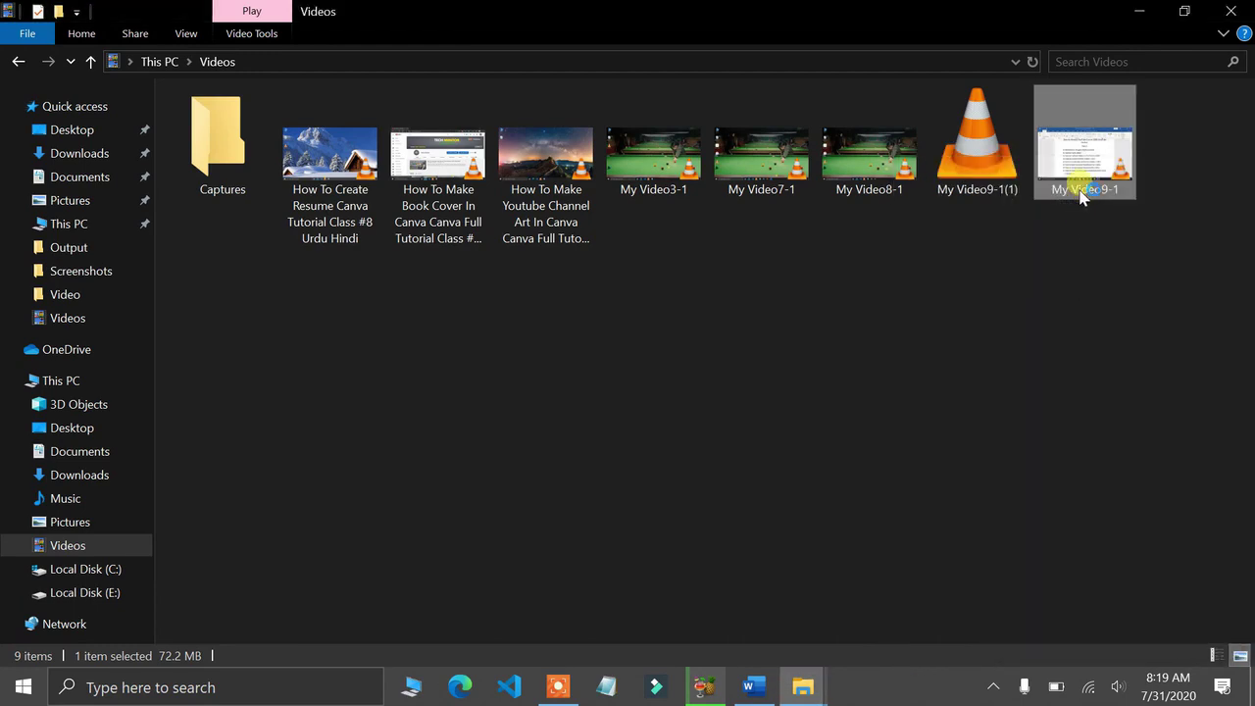
double_click(1083, 191)
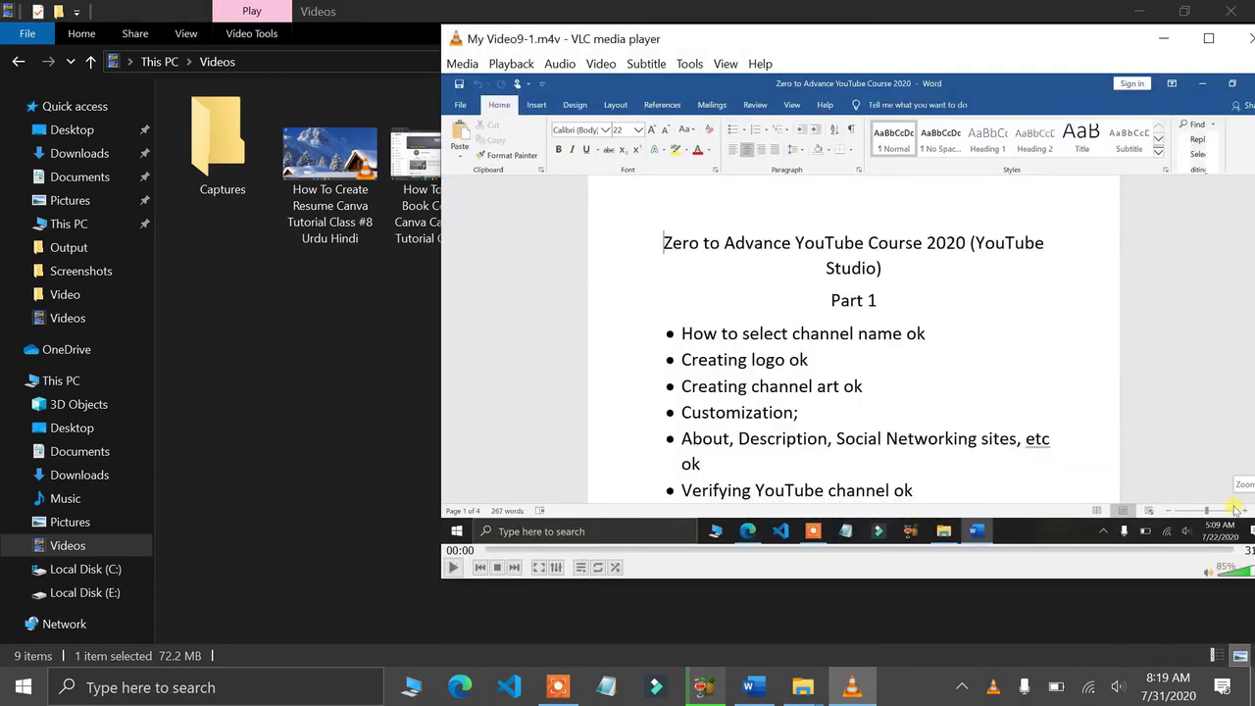
left_click(1160, 40)
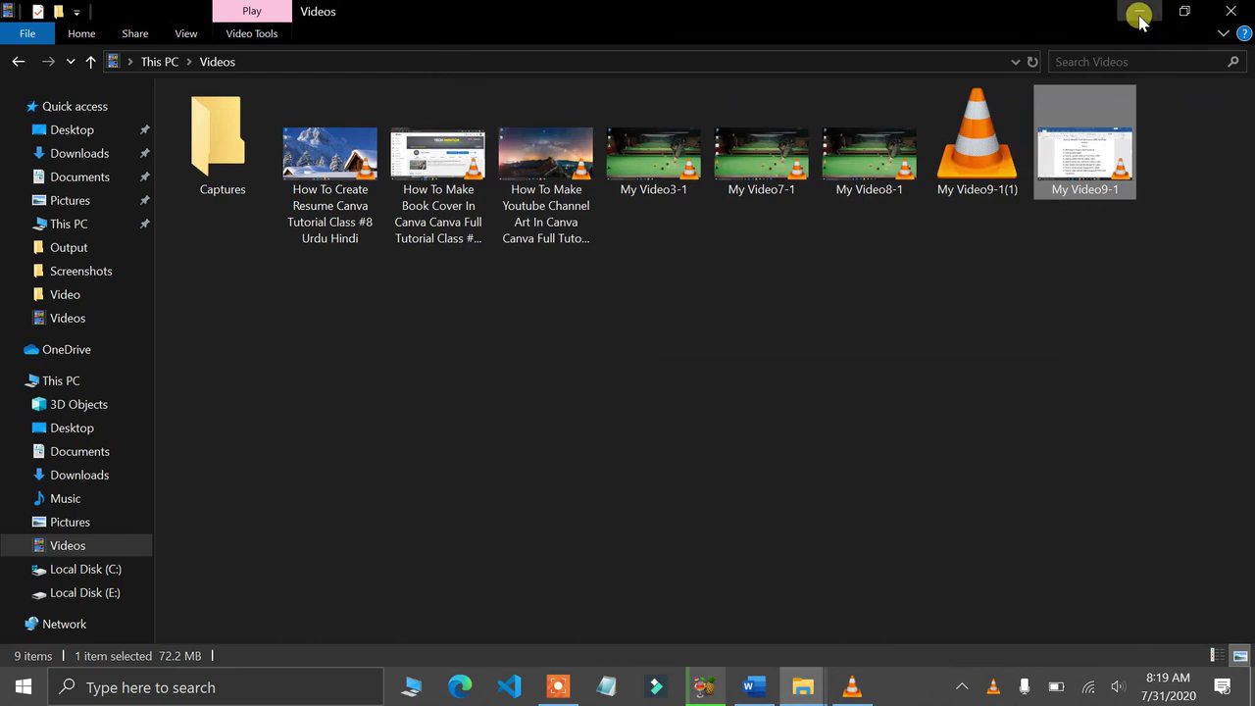
- Check the file size of the original My Video9 in the Output folder through its properties
left_click(1139, 13)
right_click(1196, 122)
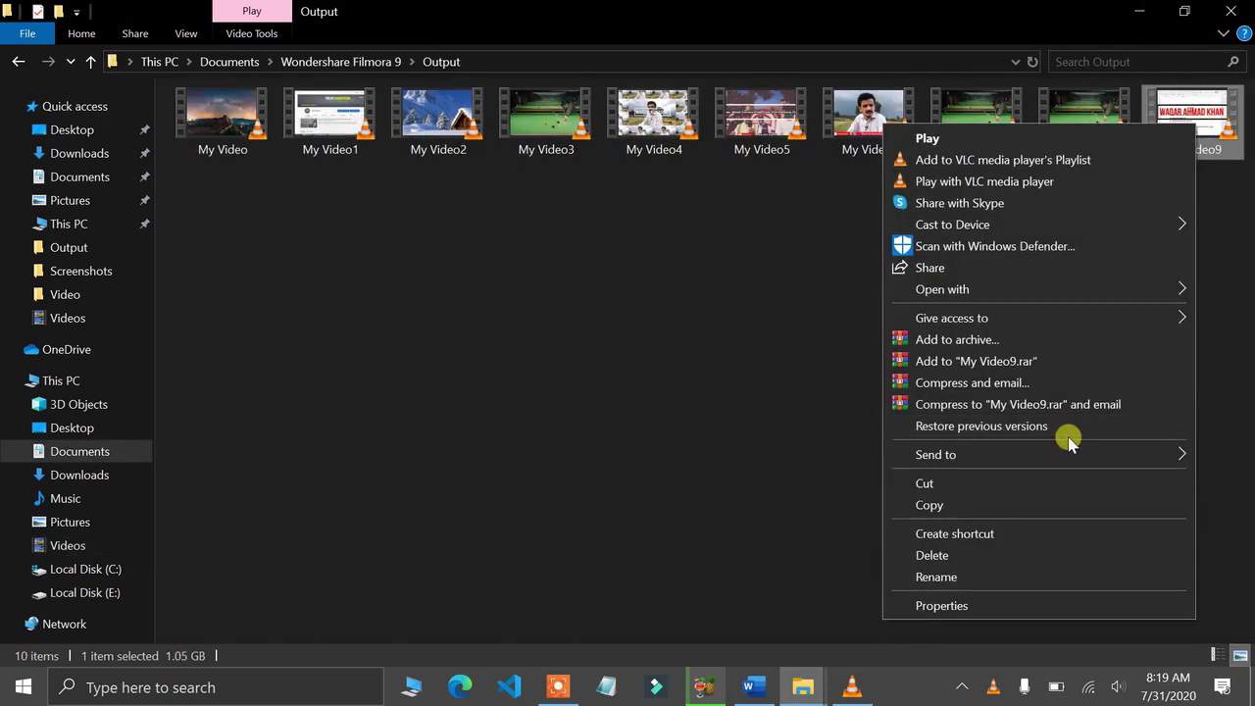
left_click(971, 605)
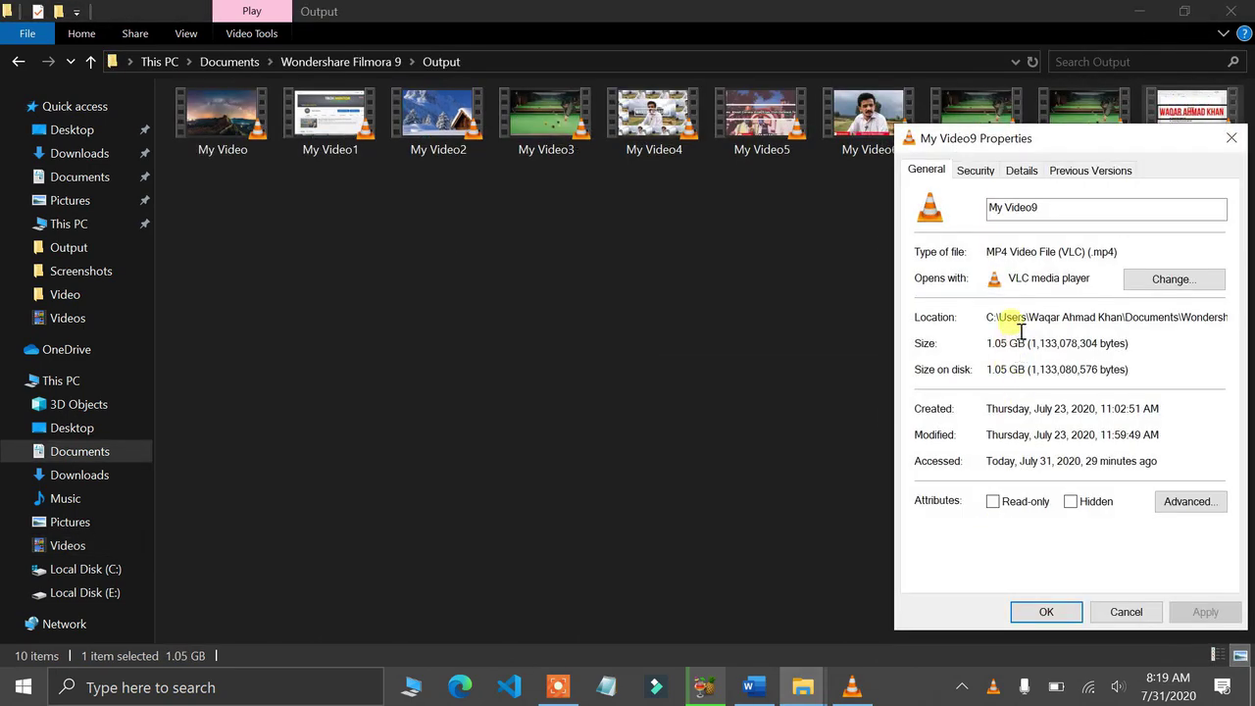
left_click(1039, 614)
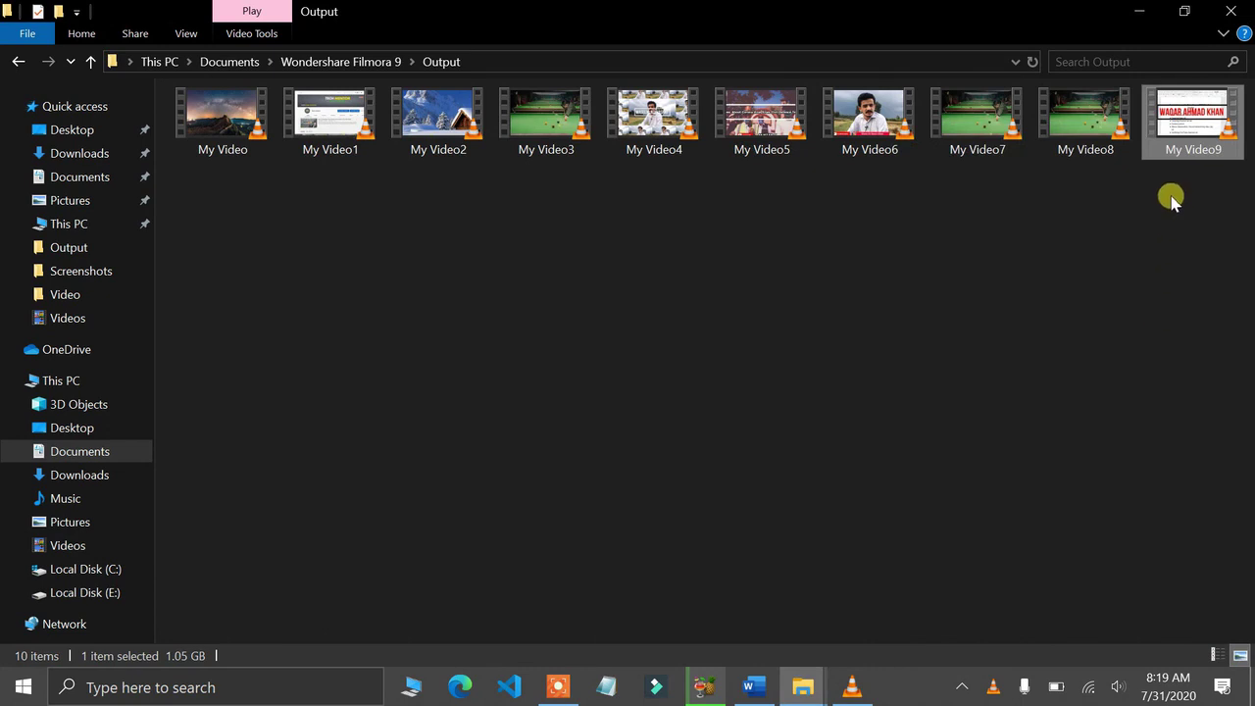
- Open the original My Video9 with Movies & TV
right_click(1201, 125)
mouse_move(902, 291)
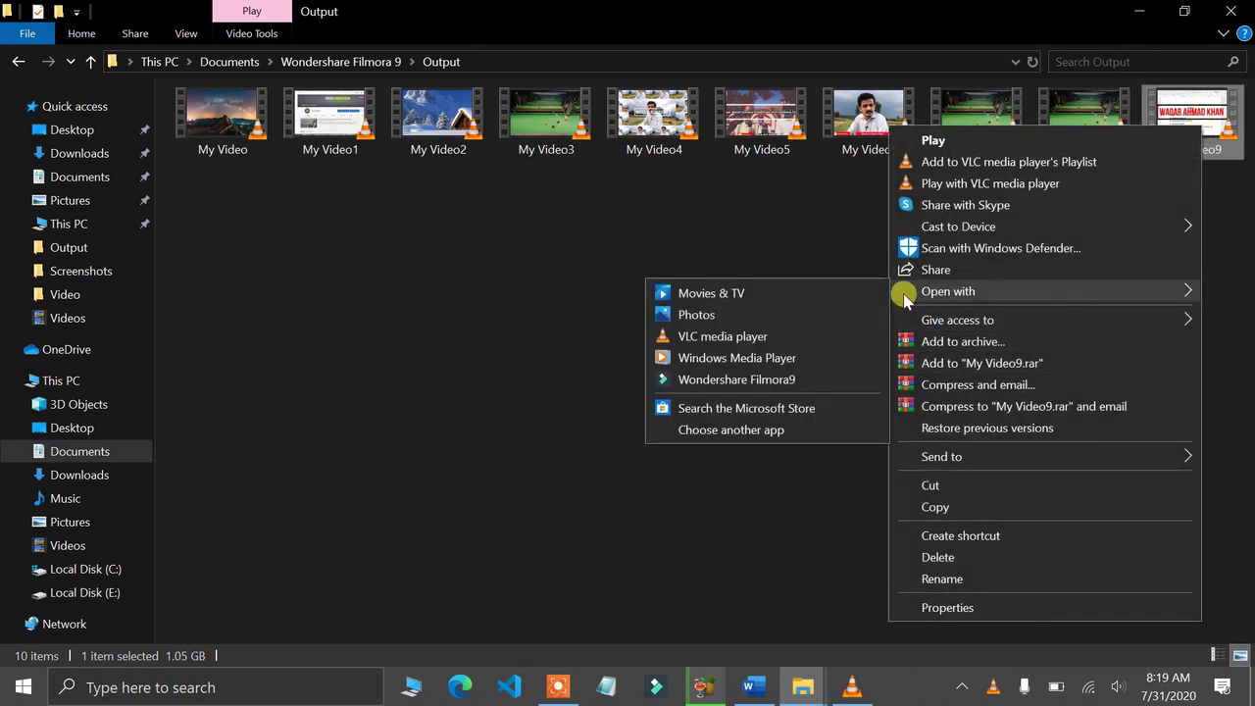
left_click(745, 296)
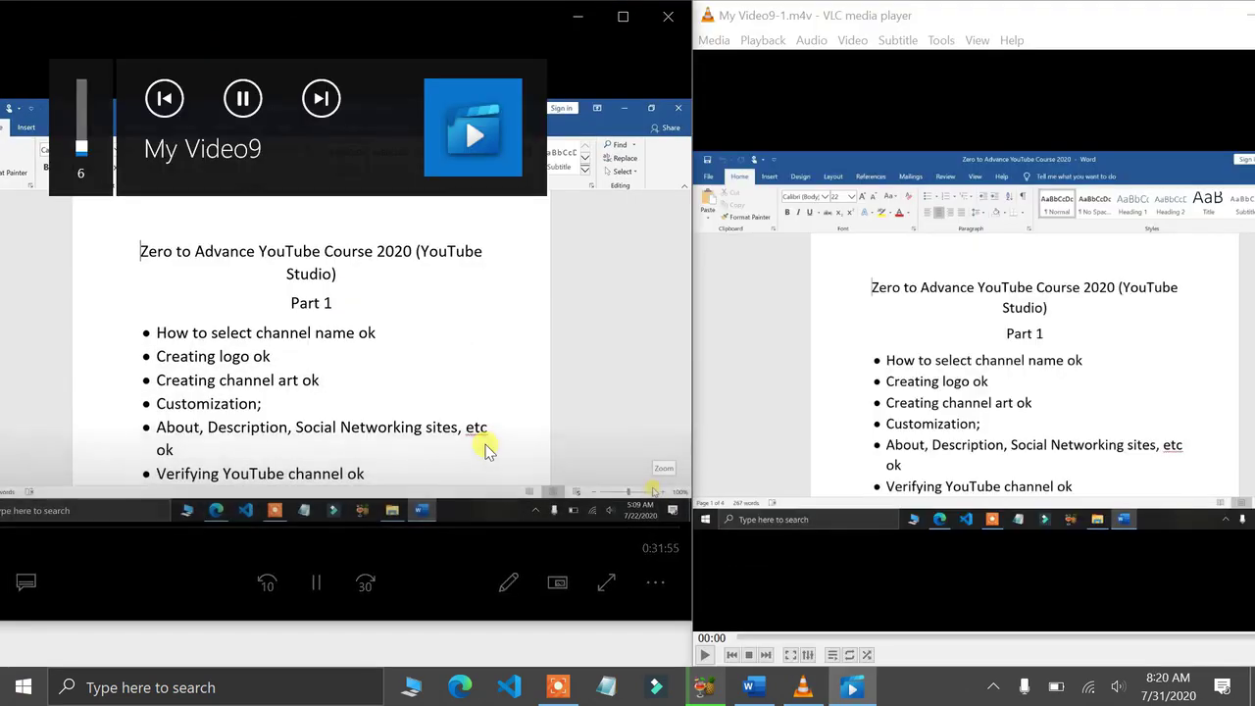
- Play My Video9-1 in VLC and skip ahead through it to compare its picture quality with the original beside it
left_click(773, 461)
key("space")
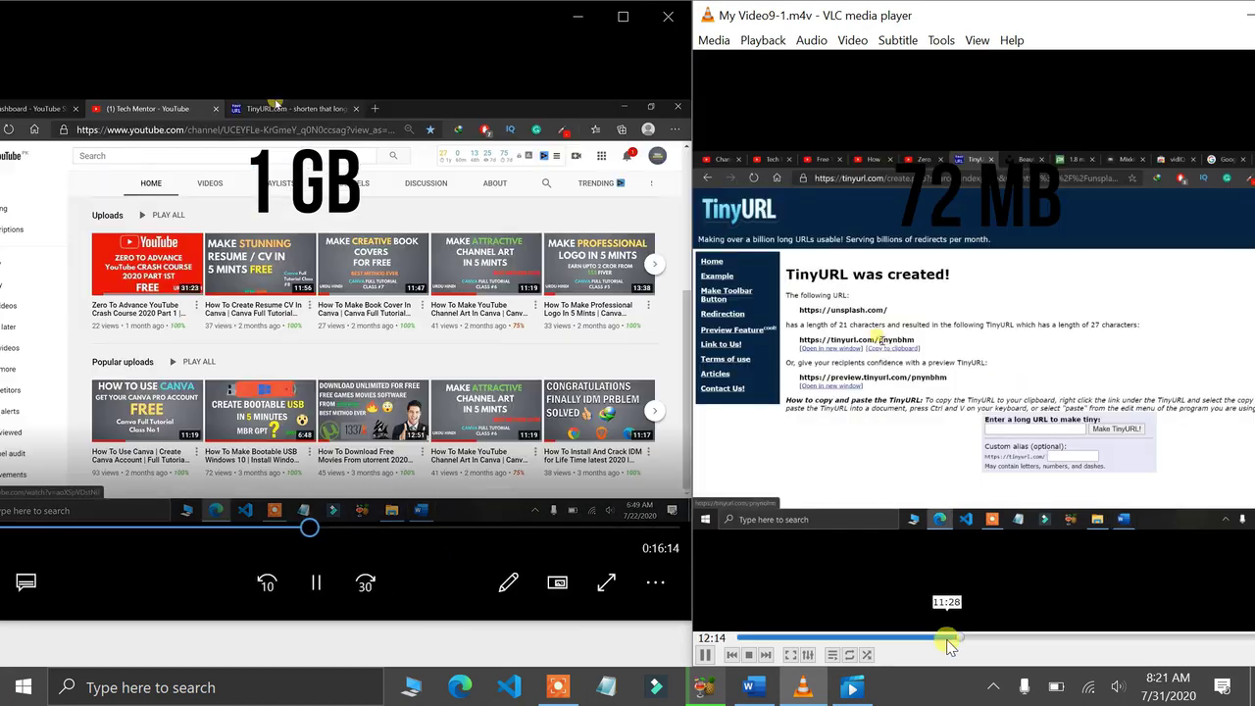
left_click(1090, 638)
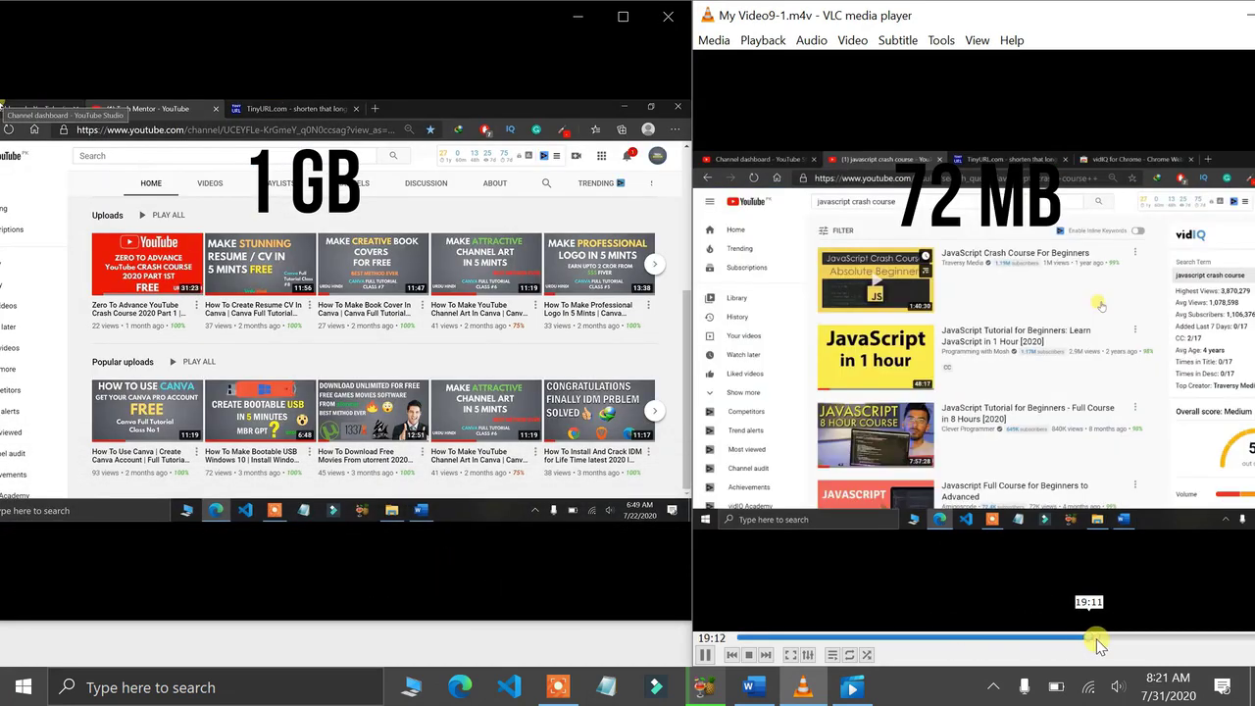
left_click(1118, 639)
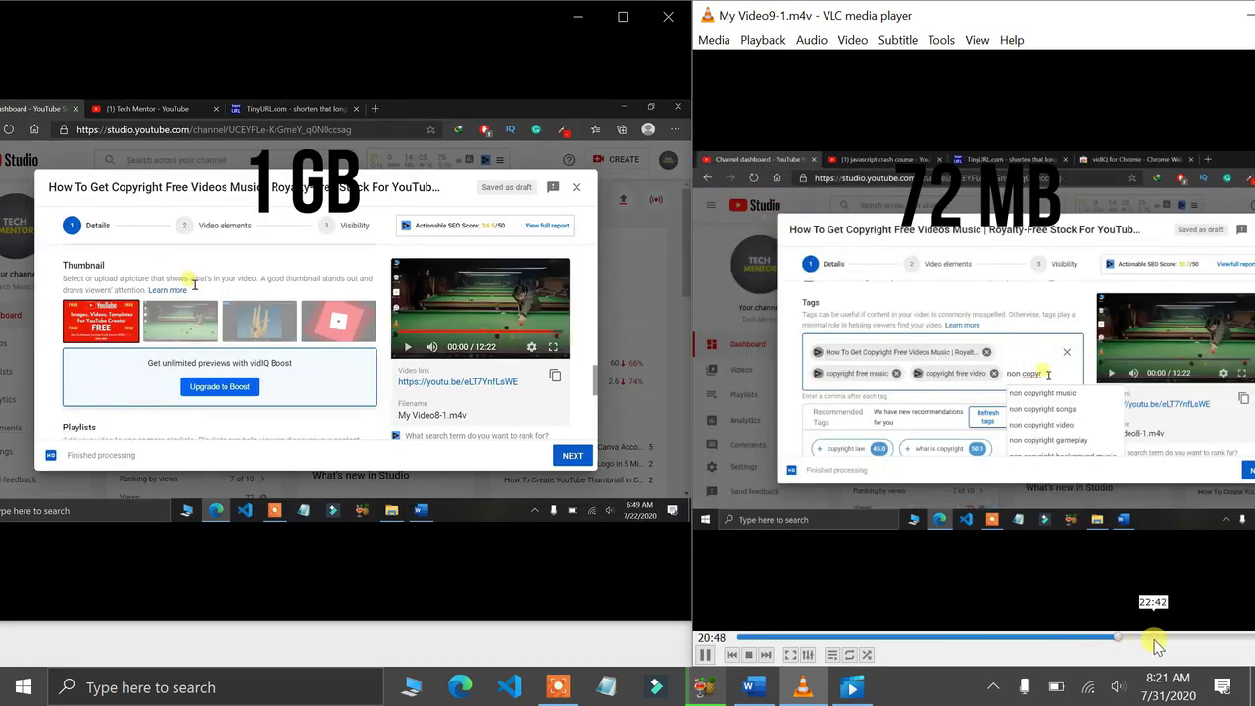
left_click(1156, 638)
mouse_move(448, 526)
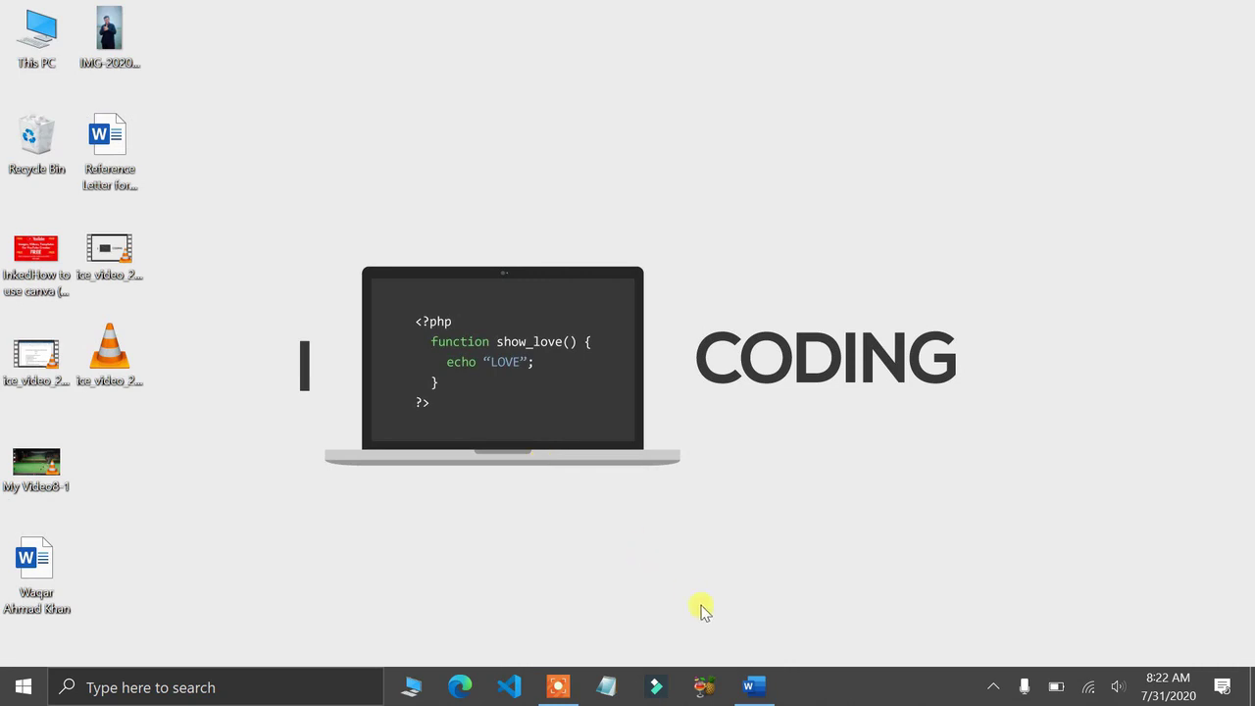
- Switch to the Word document and remove the space between 72 and MB in the Part 4 bullet
left_click(753, 683)
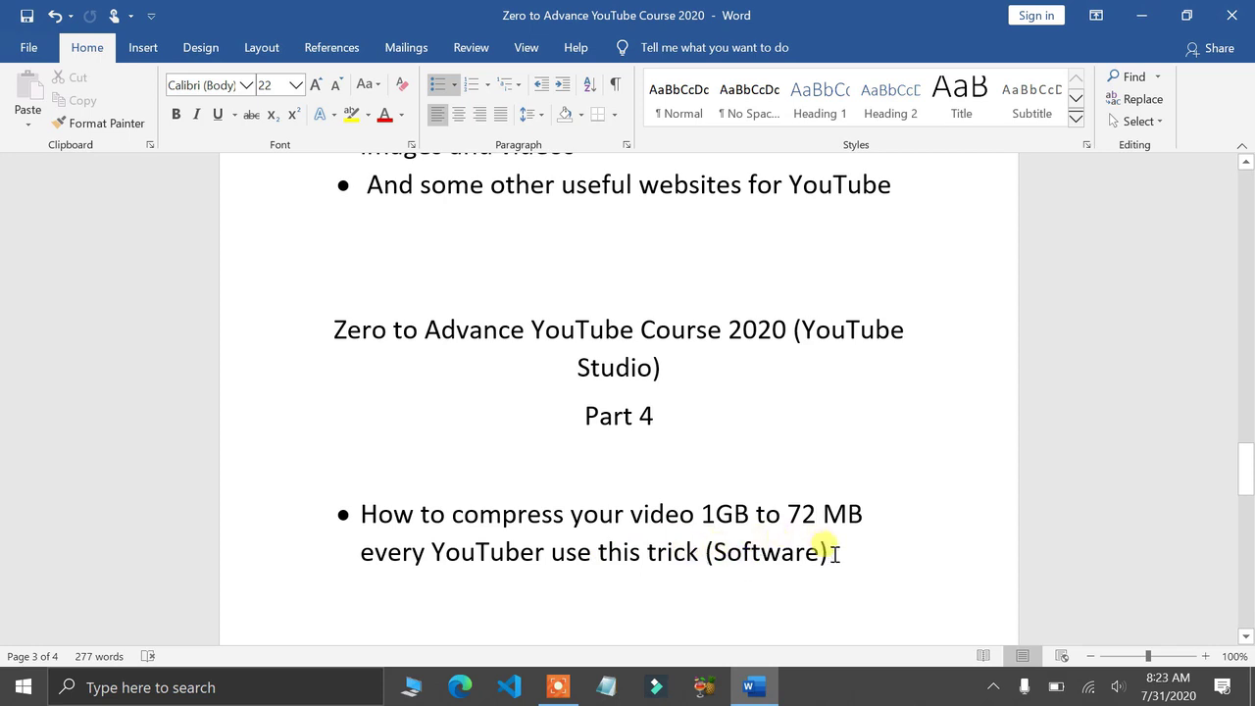
key("Delete")
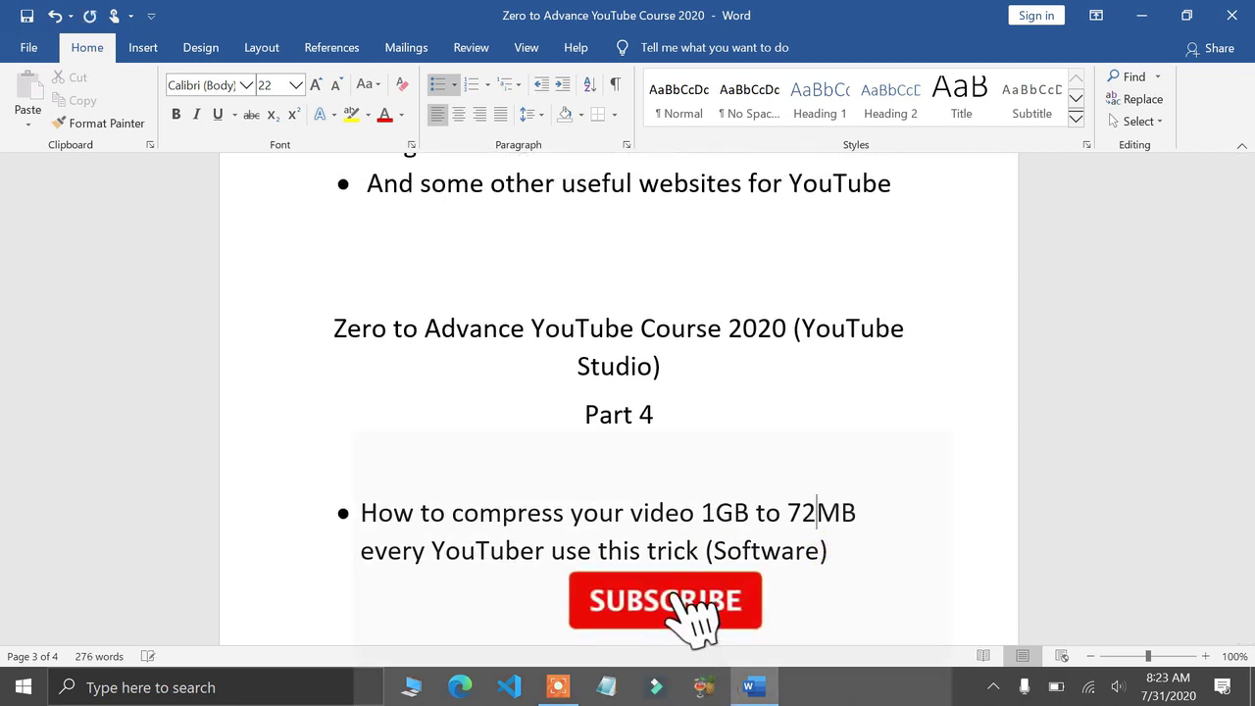
left_click_drag(1248, 469, 1248, 477)
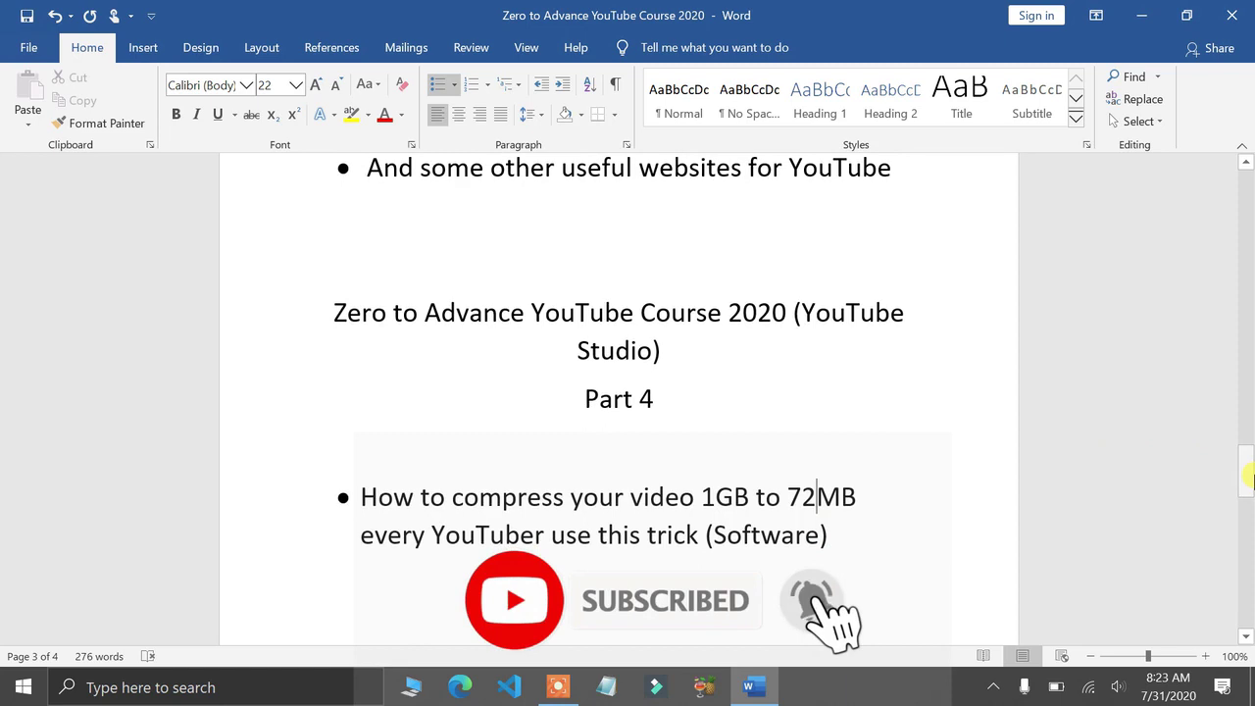